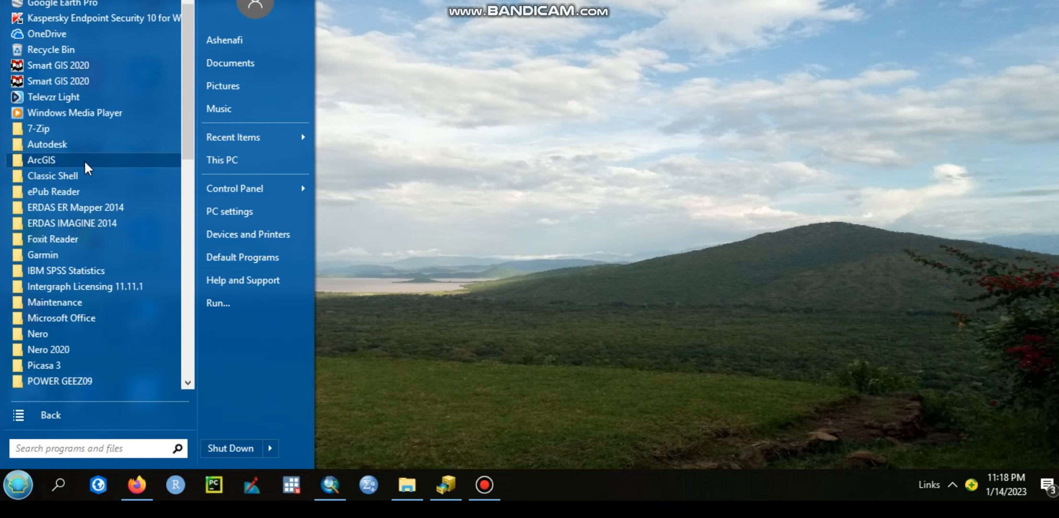
# Switch to ArcMap, show its Catalog window, and minimize ArcMap
pyautogui.click(85, 164)
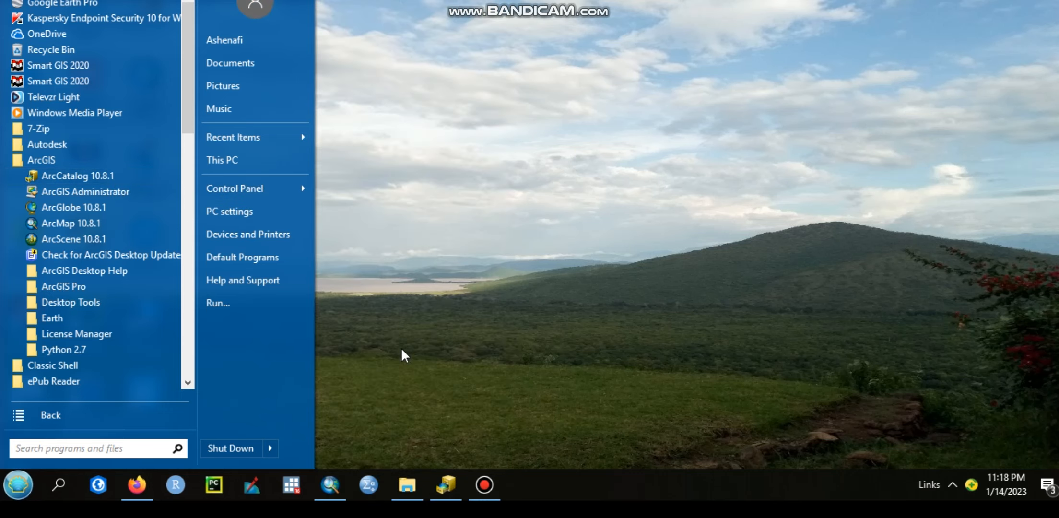
pyautogui.click(336, 483)
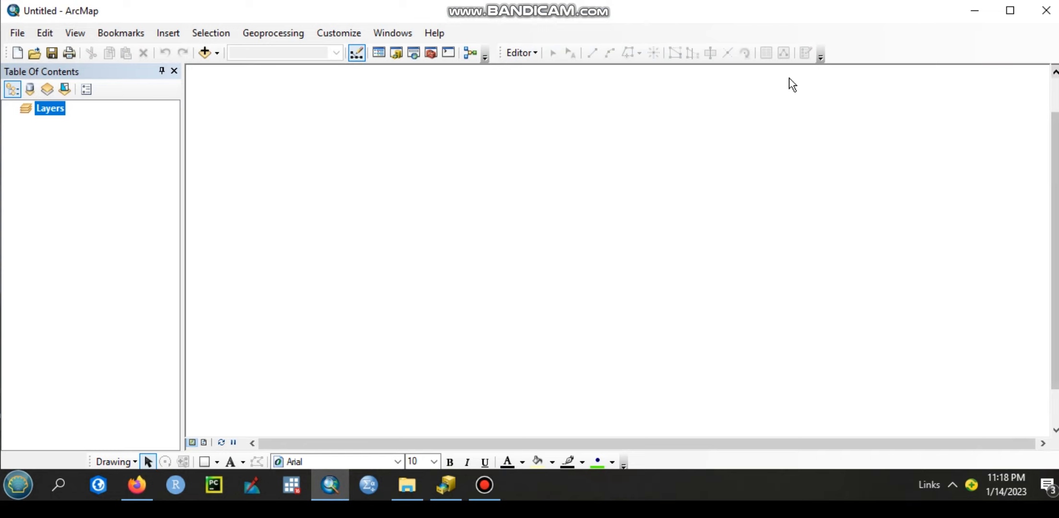
pyautogui.click(396, 54)
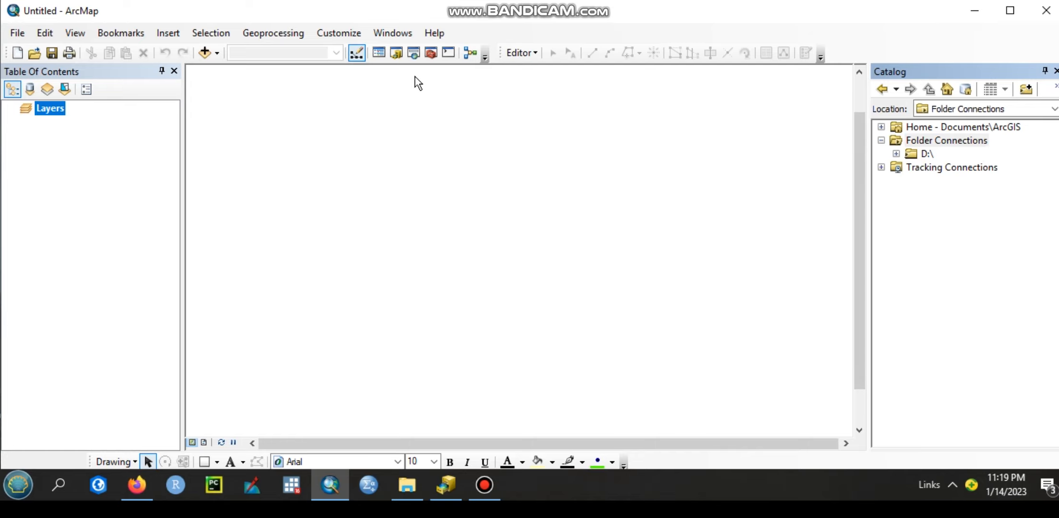
pyautogui.click(980, 16)
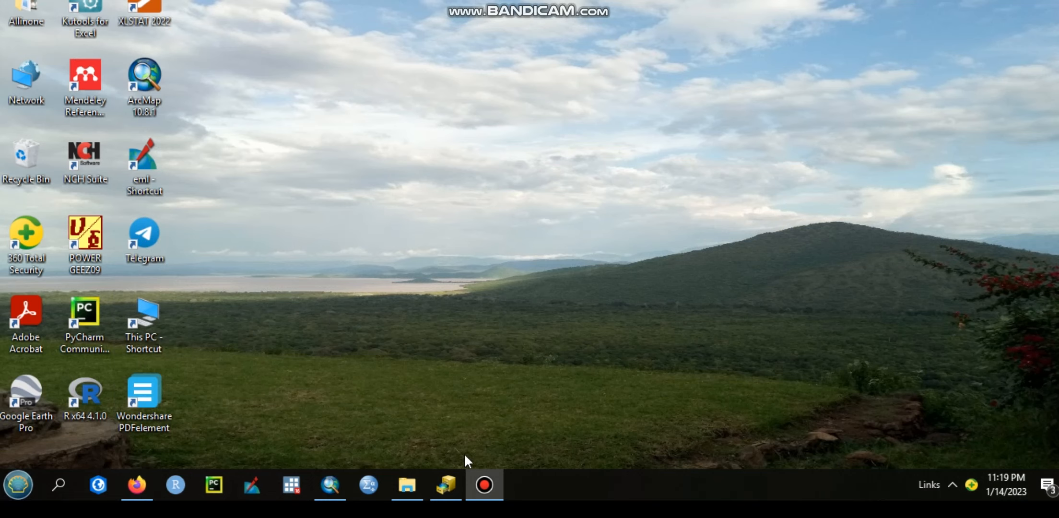
# Switch to ArcCatalog and disconnect the existing D:\ folder connection
pyautogui.click(448, 485)
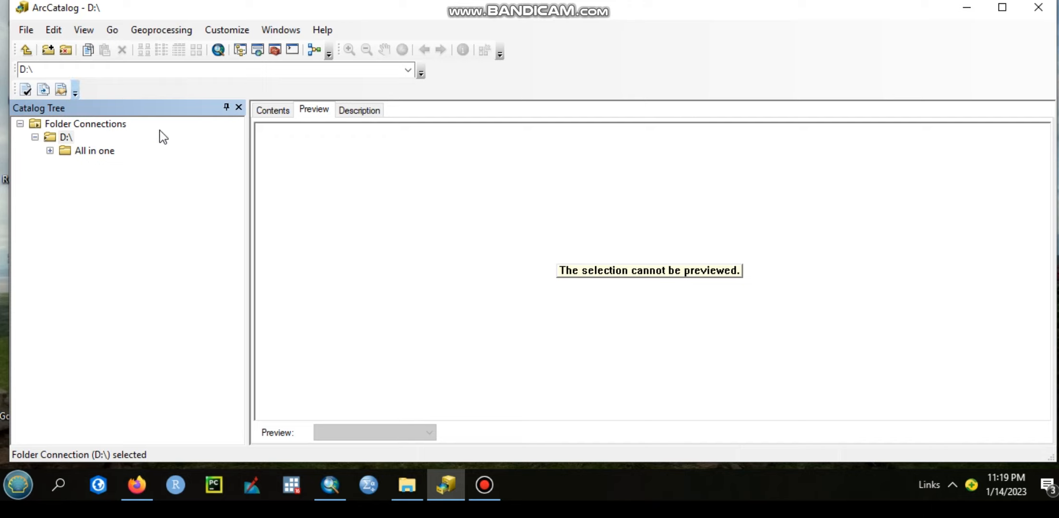
pyautogui.rightClick(56, 138)
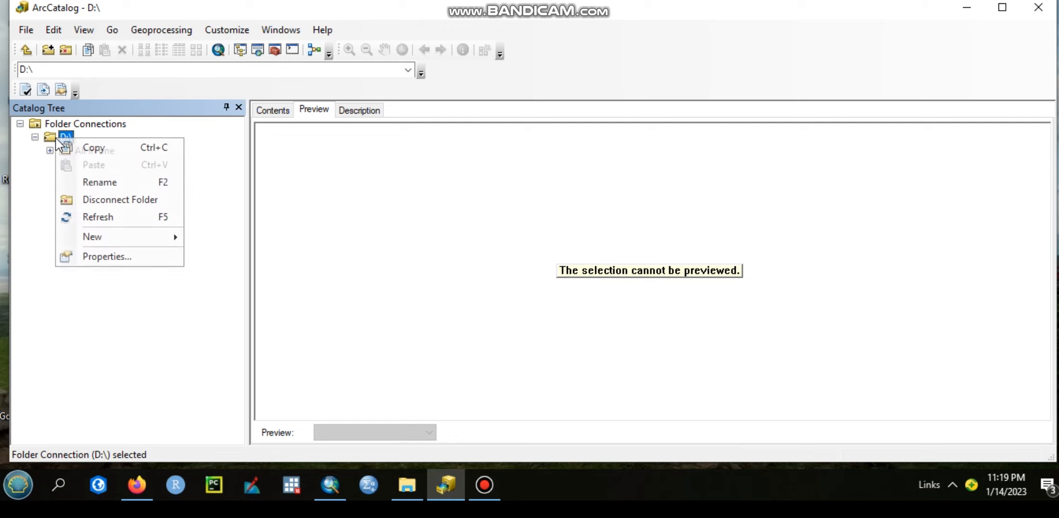
pyautogui.click(127, 203)
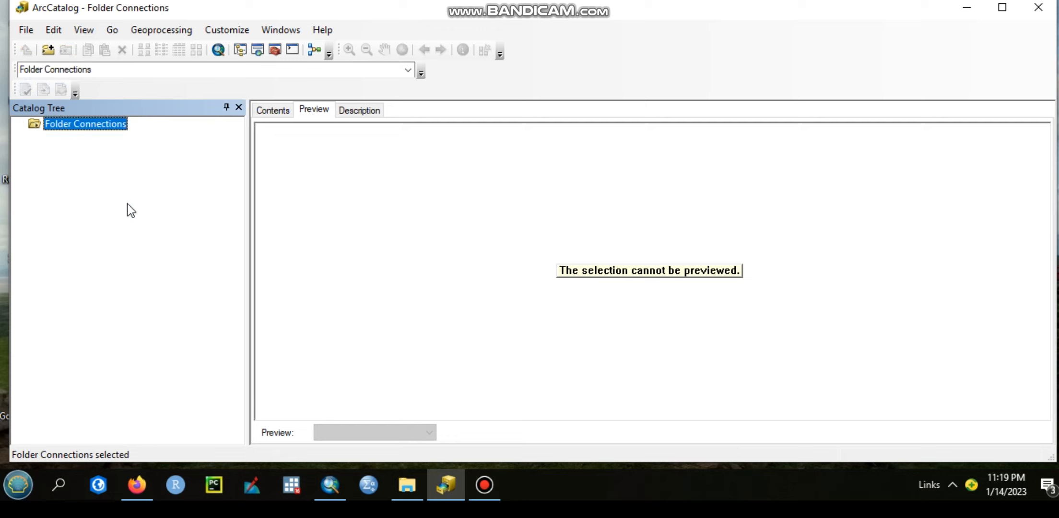
# Add a folder connection to the New Volume (D:) drive under This PC
pyautogui.click(50, 53)
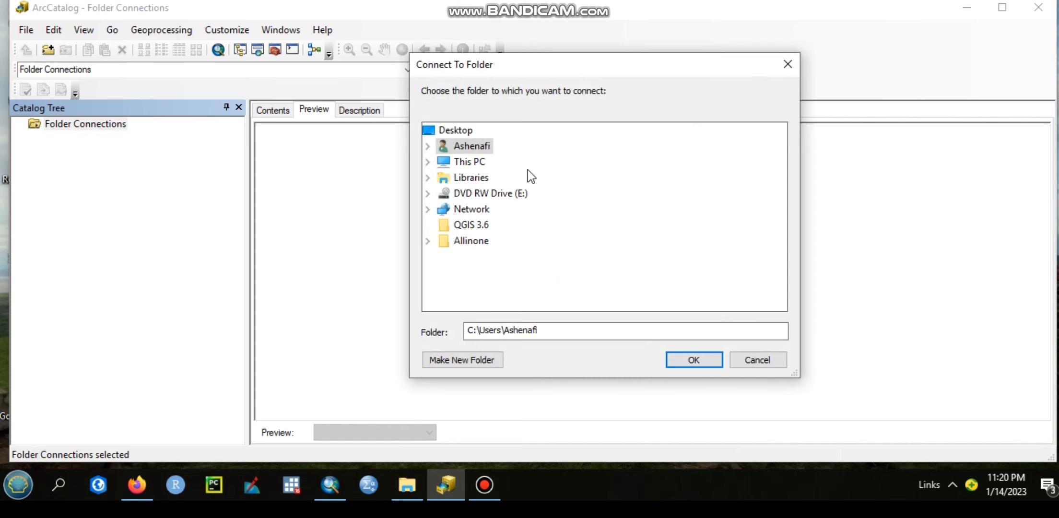
pyautogui.click(480, 164)
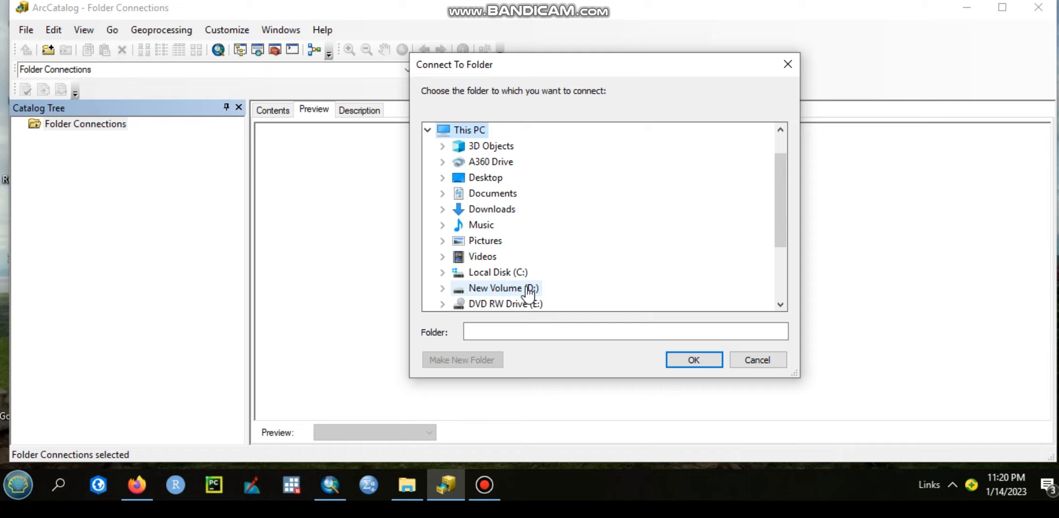
pyautogui.click(528, 289)
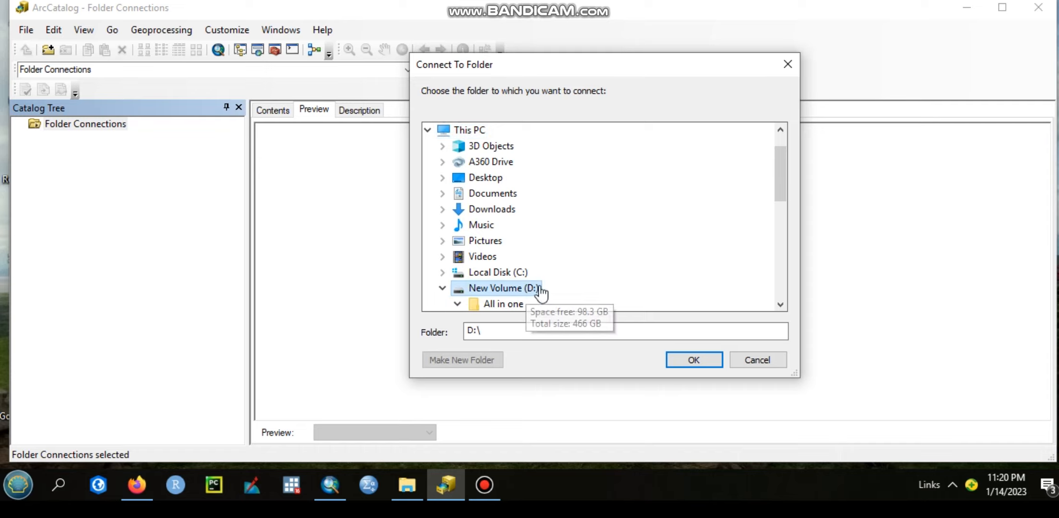
pyautogui.click(691, 360)
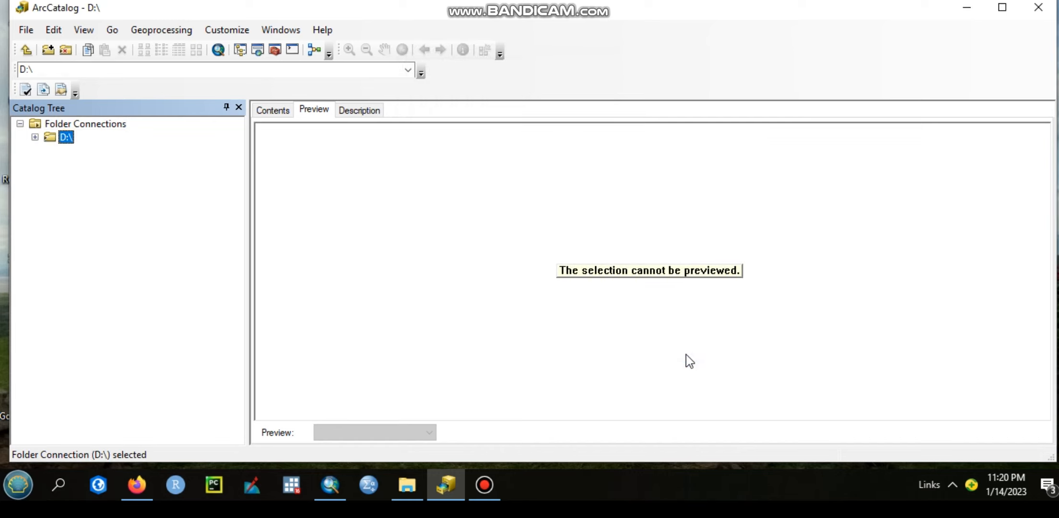
# Create a new folder in the D:\ connection and name it GIS_Training_1
pyautogui.rightClick(69, 142)
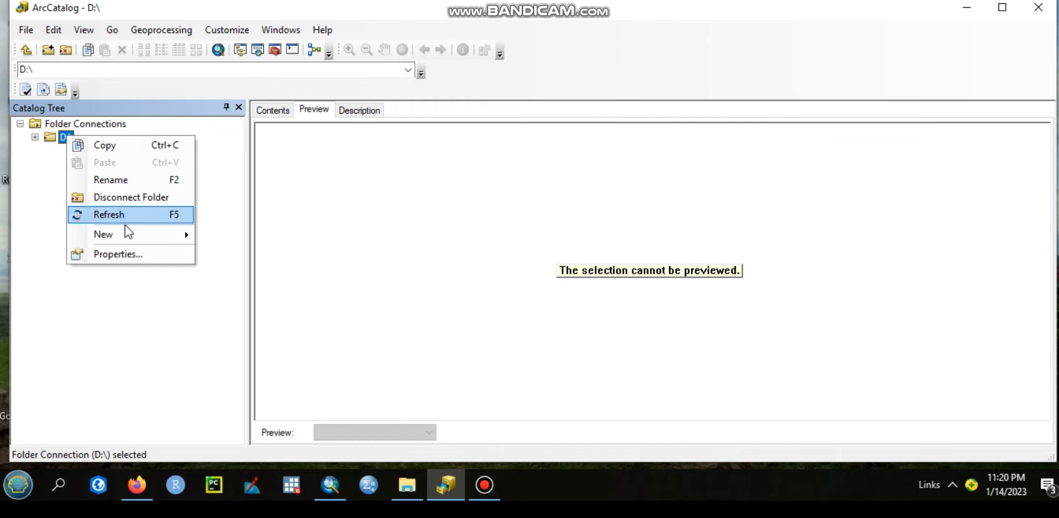
pyautogui.moveTo(132, 234)
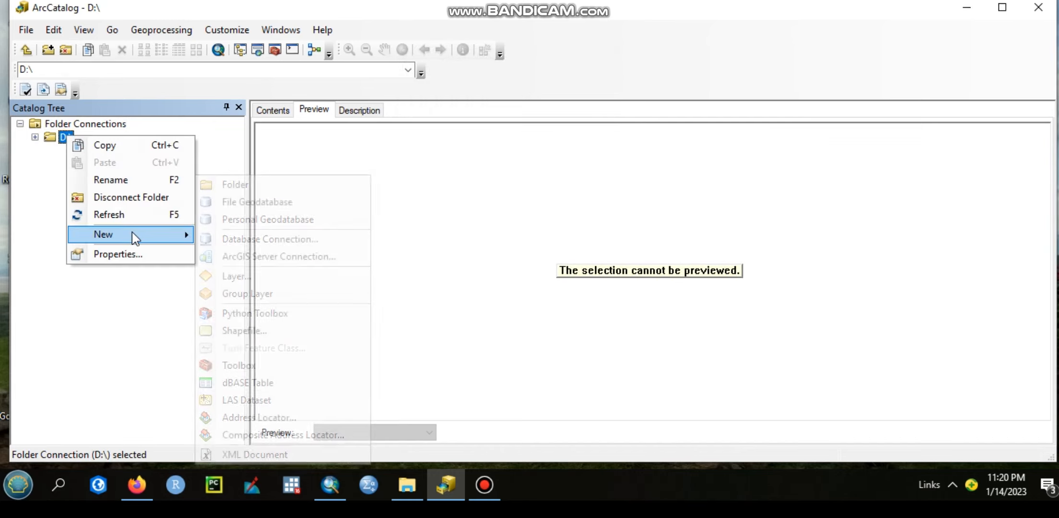
pyautogui.click(292, 188)
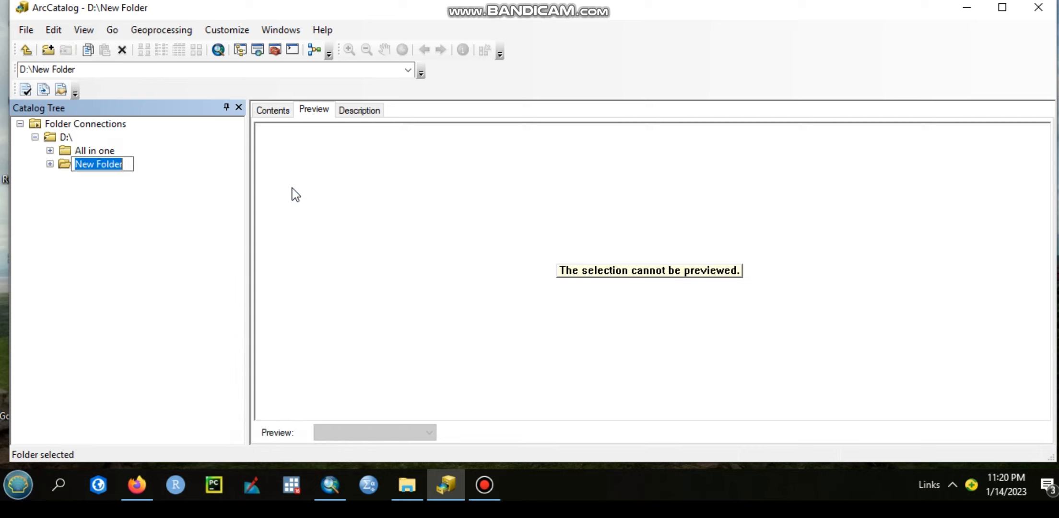
pyautogui.write('GIS')
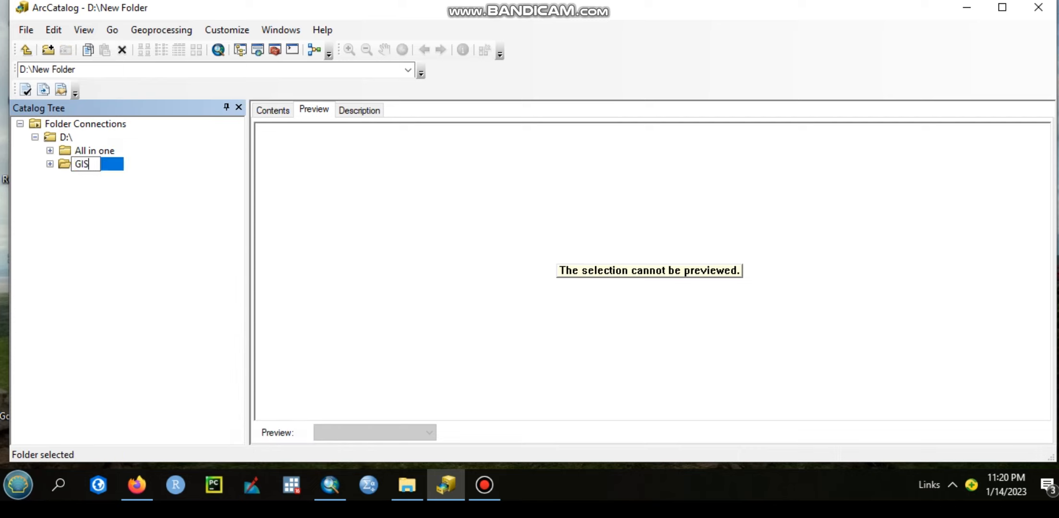
pyautogui.write('_Training_1')
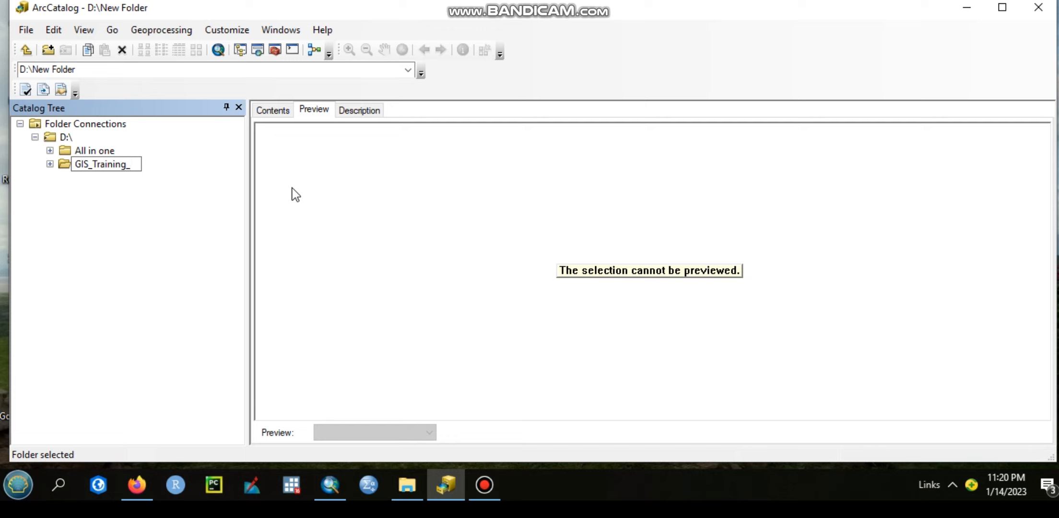
pyautogui.click(191, 212)
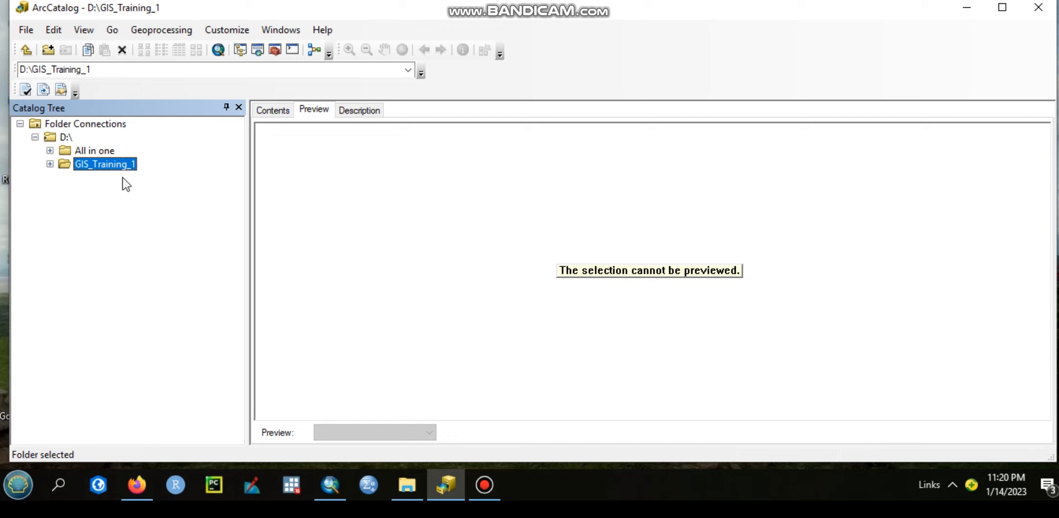
# Create a personal geodatabase in the GIS_Training_1 folder and name it GIS_Training_1.mdb
pyautogui.rightClick(110, 175)
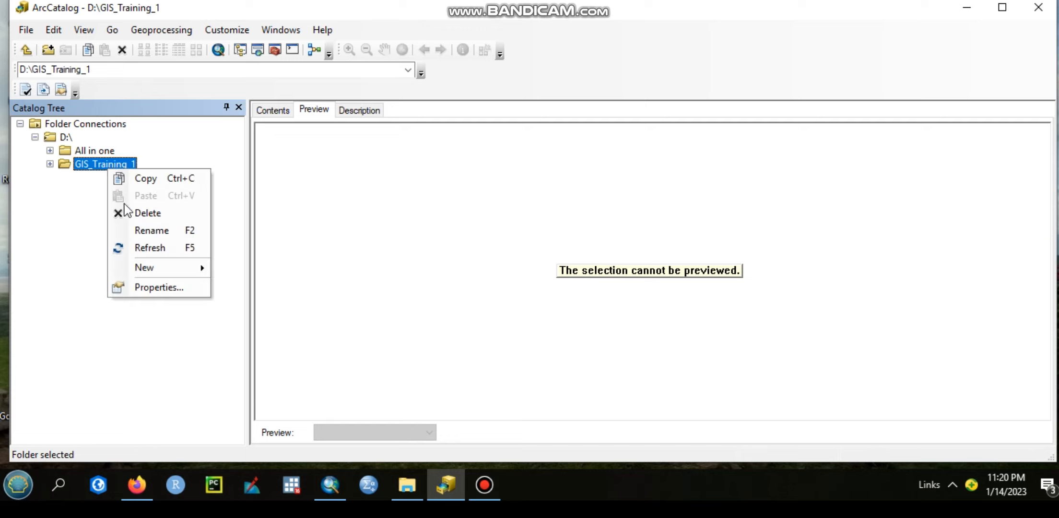
pyautogui.moveTo(181, 266)
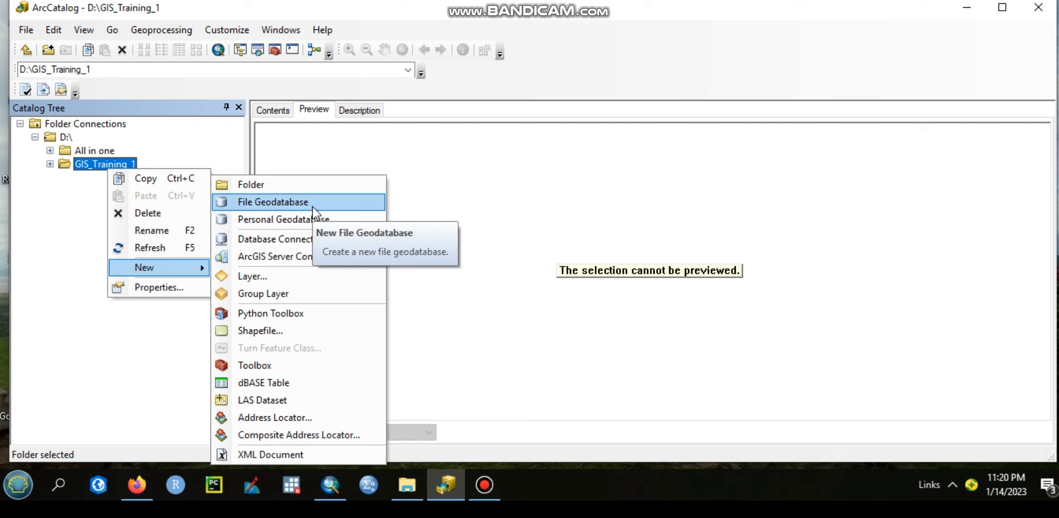
pyautogui.click(292, 222)
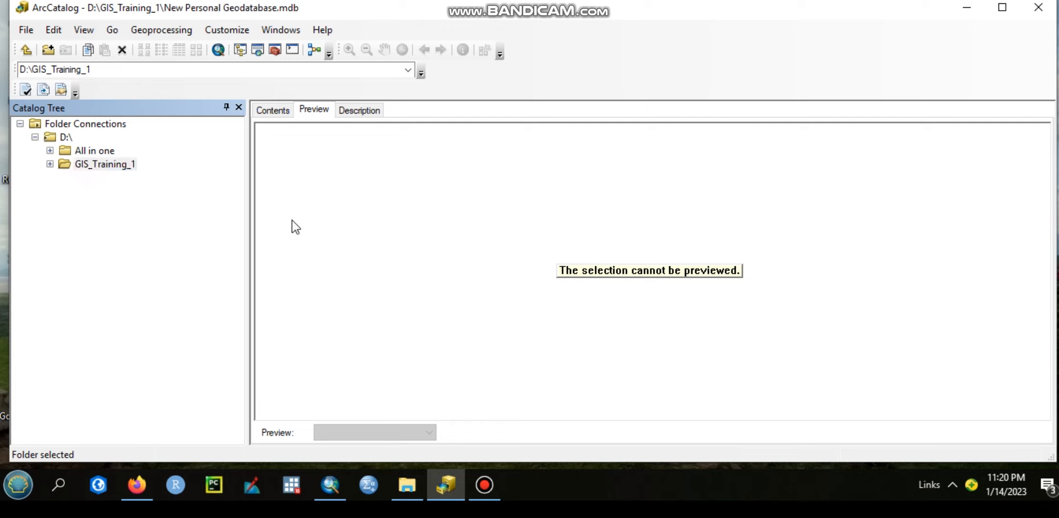
pyautogui.moveTo(202, 181); pyautogui.dragTo(58, 187)
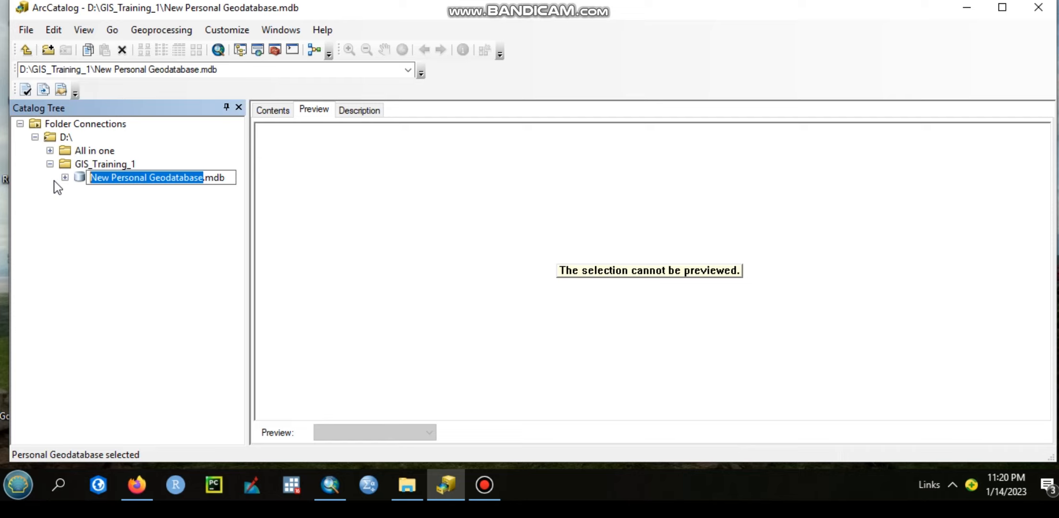
pyautogui.write('GIS')
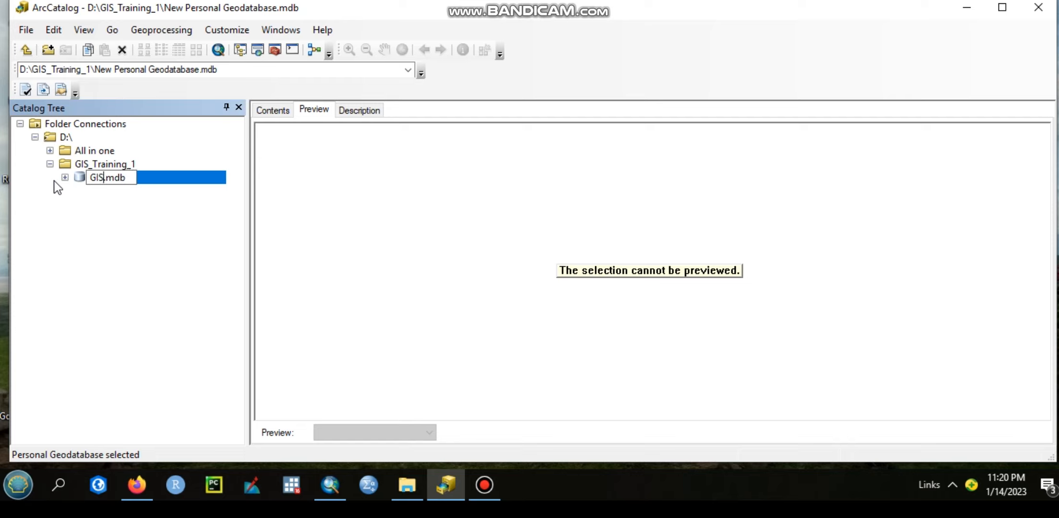
pyautogui.write('_Train')
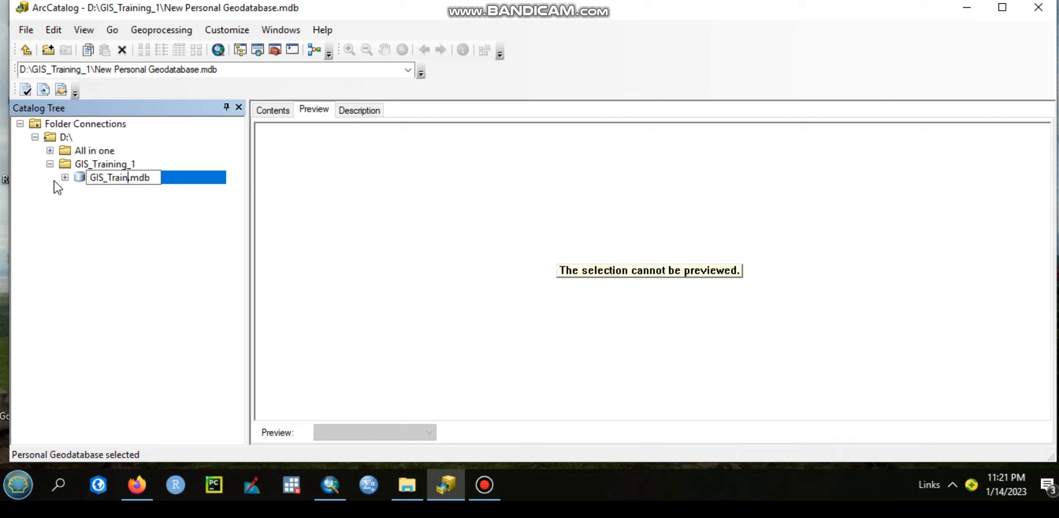
pyautogui.write('ing_1')
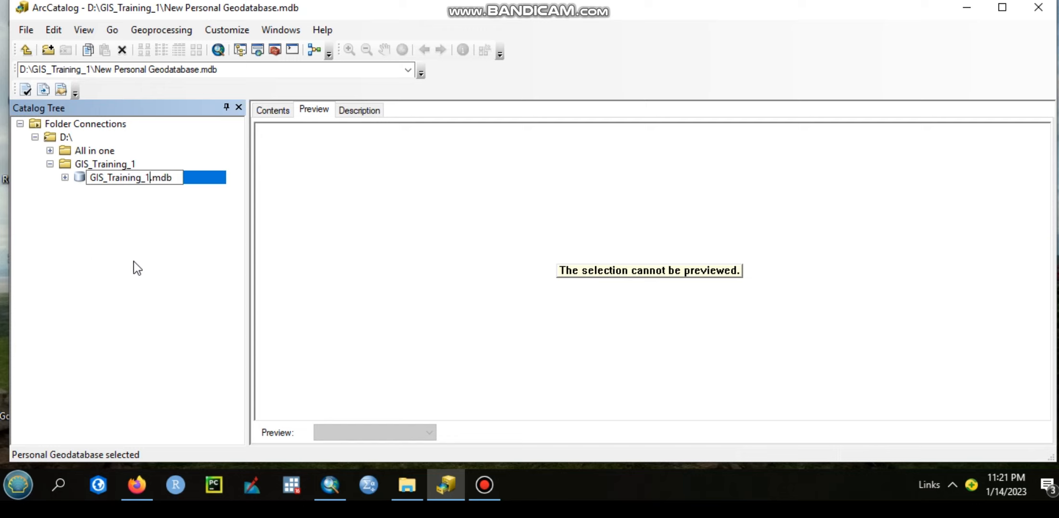
pyautogui.press('Return')
# Start a new feature dataset in the GIS_Training_1.mdb geodatabase and name it GIS_Training
pyautogui.rightClick(107, 181)
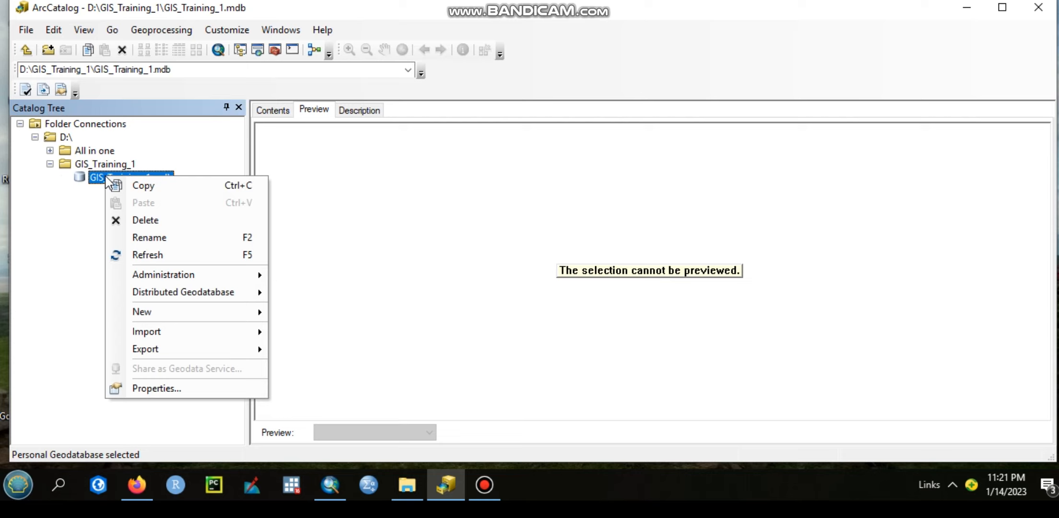
pyautogui.moveTo(227, 317)
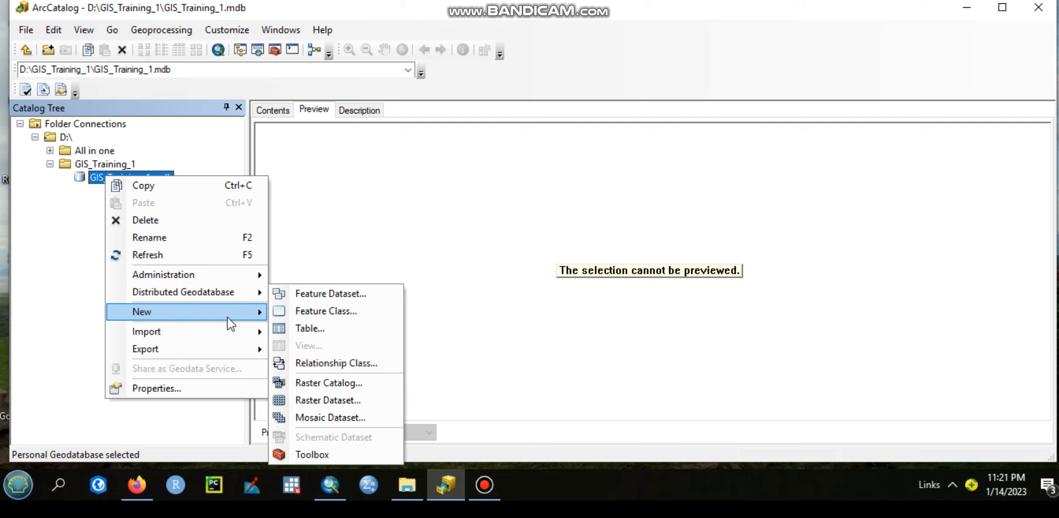
pyautogui.click(331, 293)
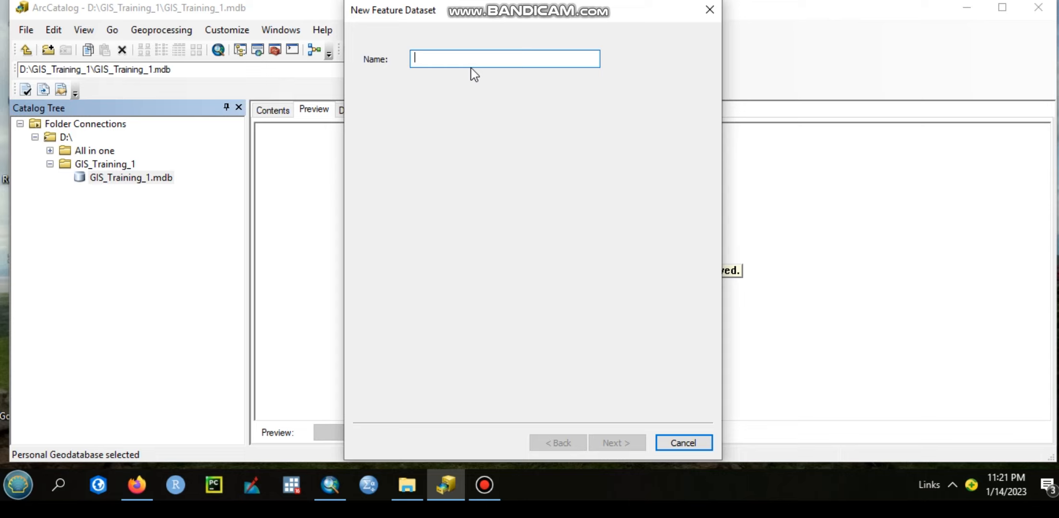
pyautogui.write('GIS')
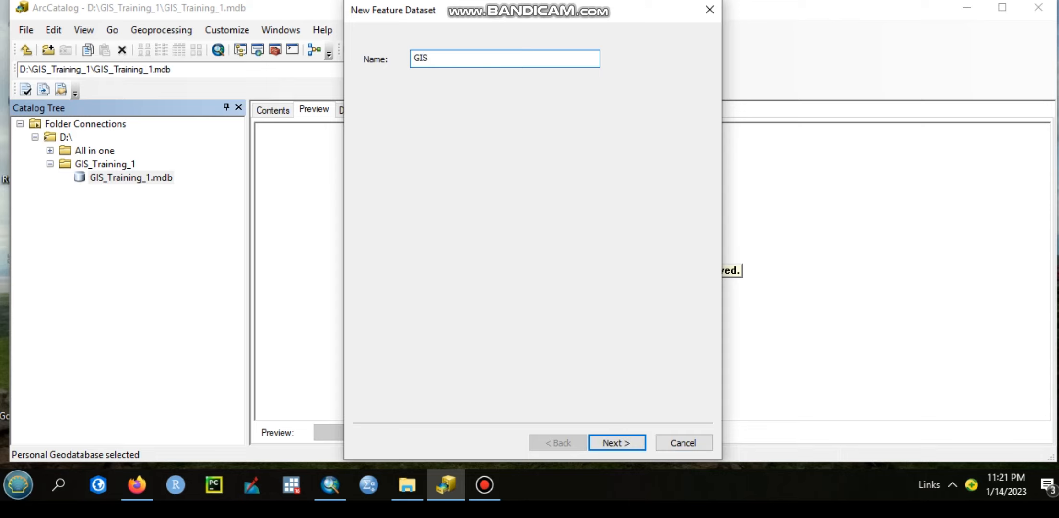
pyautogui.write('_R')
pyautogui.press('BackSpace')
pyautogui.write('Training')
pyautogui.click(623, 442)
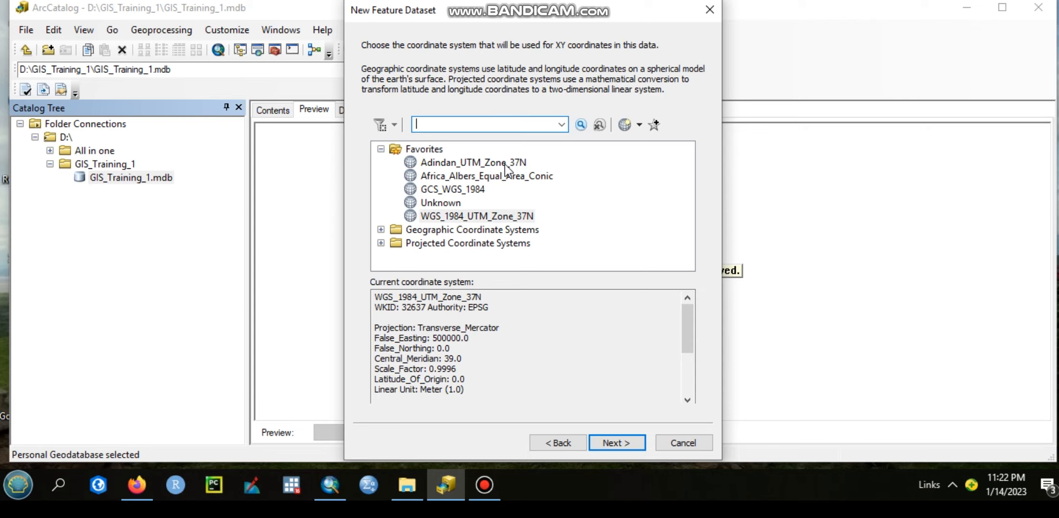
# Assign WGS_1984_UTM_Zone_37N to the feature dataset with no vertical coordinate system, and finish it with the default tolerances
pyautogui.click(496, 219)
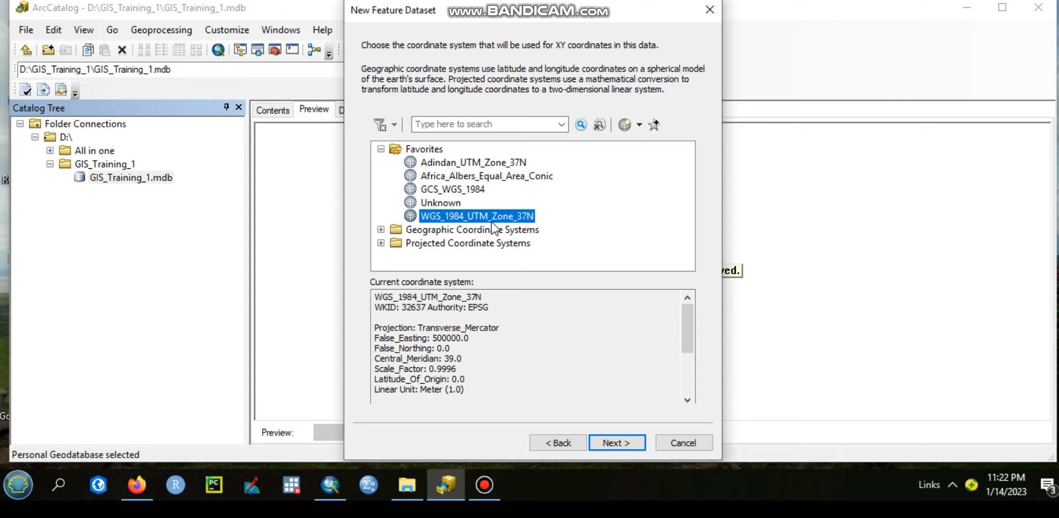
pyautogui.click(627, 444)
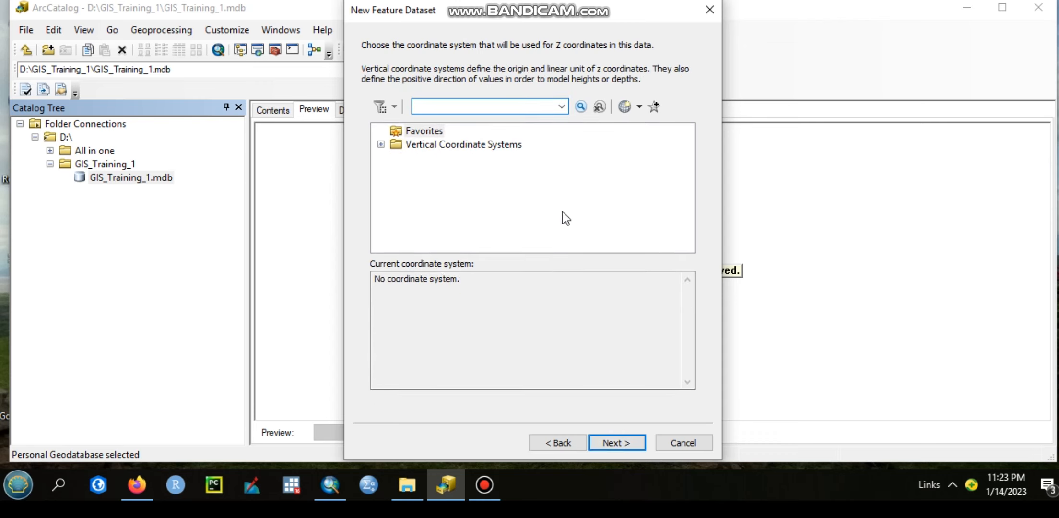
pyautogui.click(624, 445)
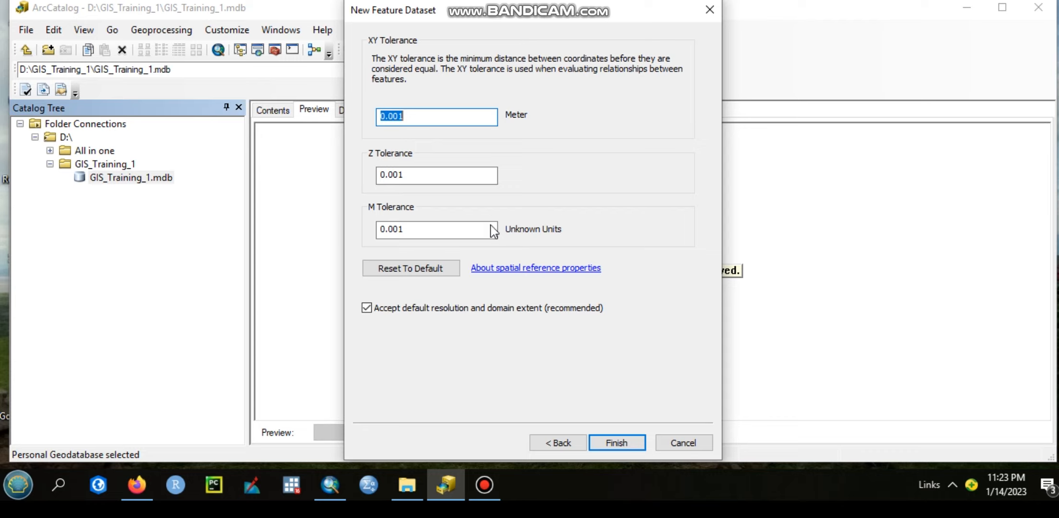
pyautogui.click(627, 442)
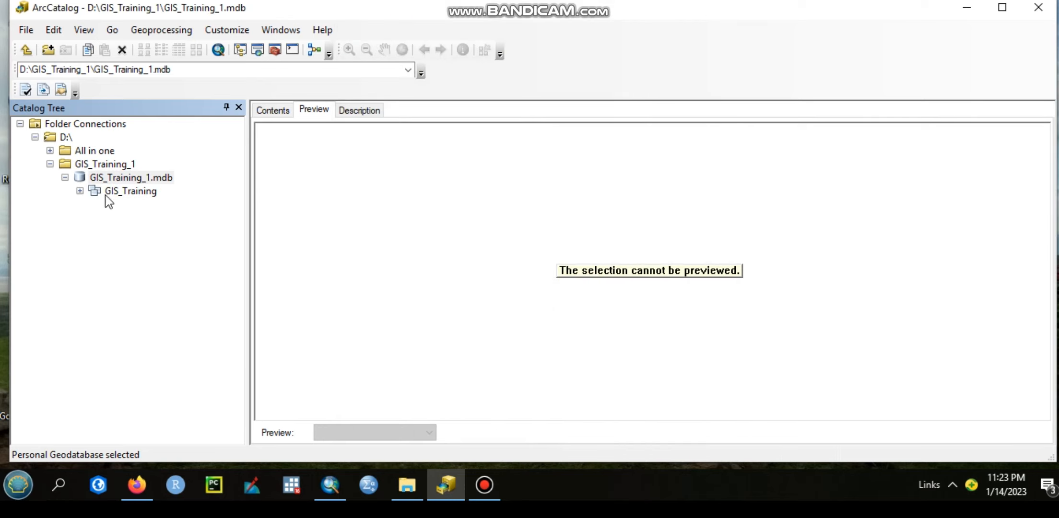
# Start a new point feature class in the GIS_Training feature dataset, named Town with the alias Towns
pyautogui.rightClick(120, 195)
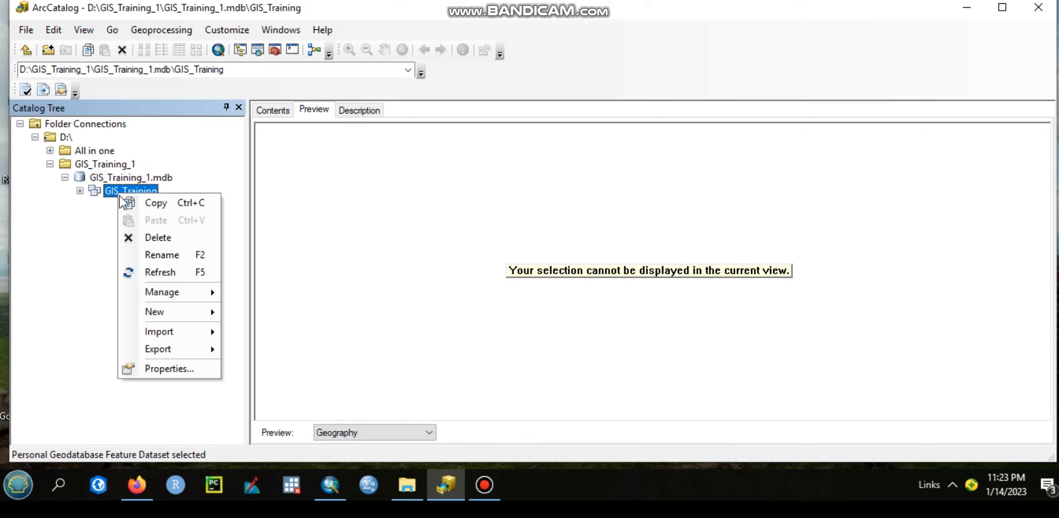
pyautogui.moveTo(206, 332)
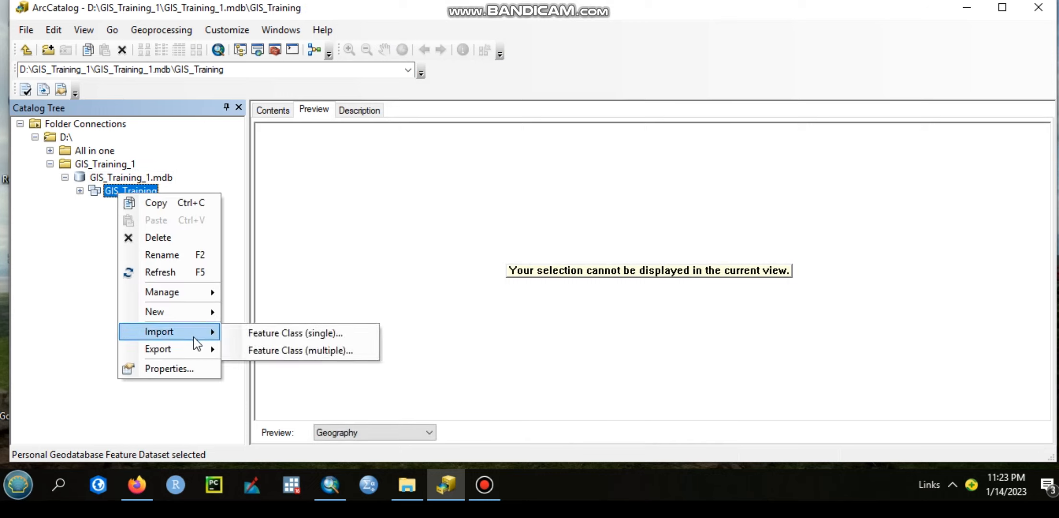
pyautogui.moveTo(207, 312)
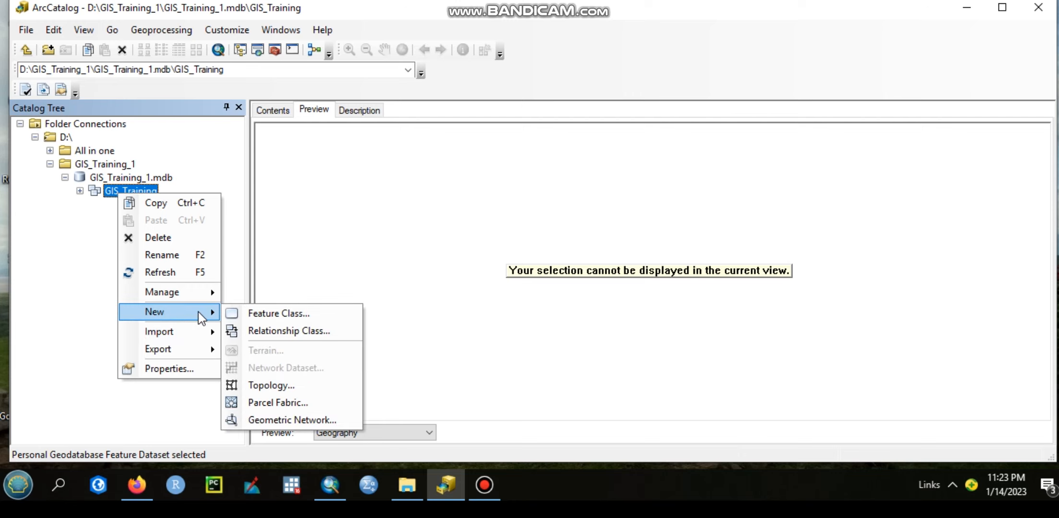
pyautogui.click(259, 315)
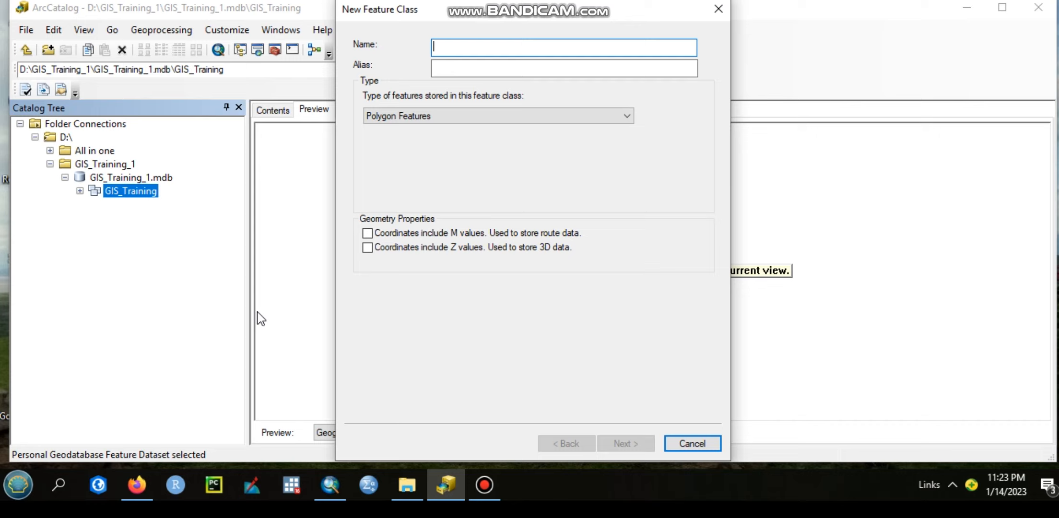
pyautogui.write('Tow')
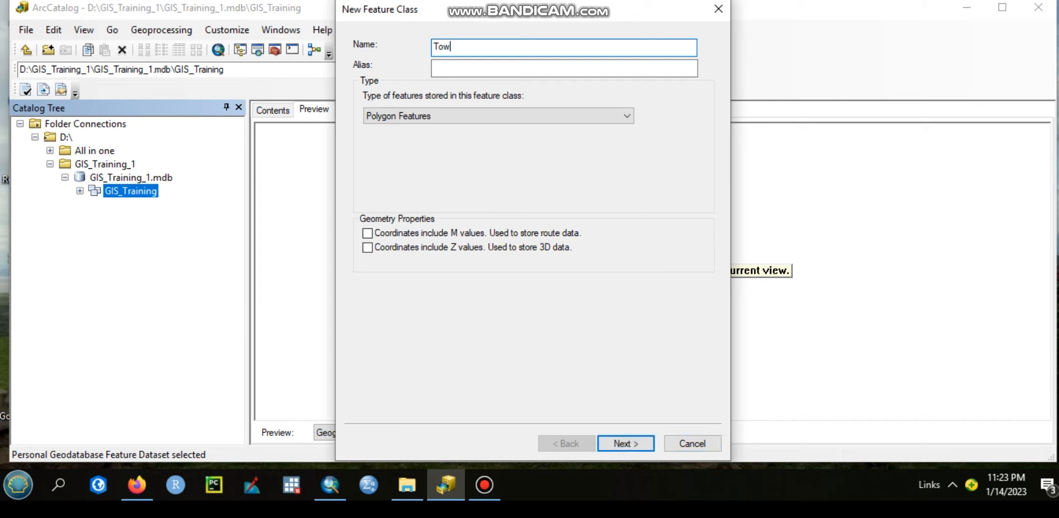
pyautogui.write('n')
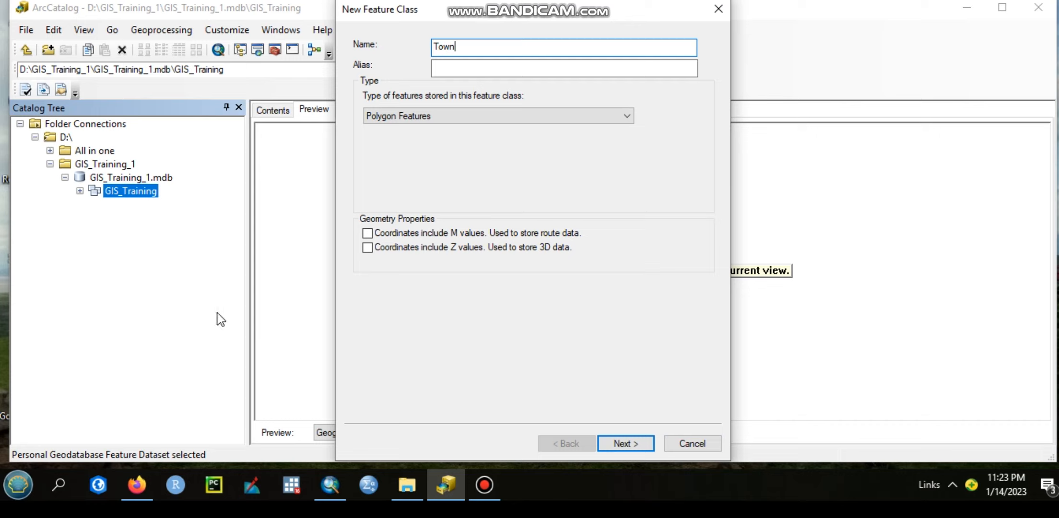
pyautogui.click(471, 68)
pyautogui.write('Towns')
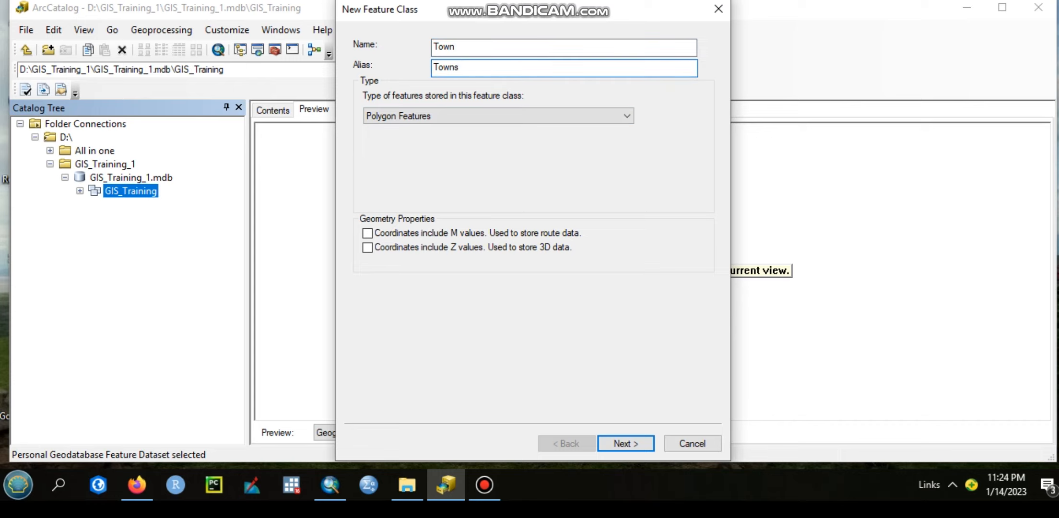
pyautogui.click(434, 115)
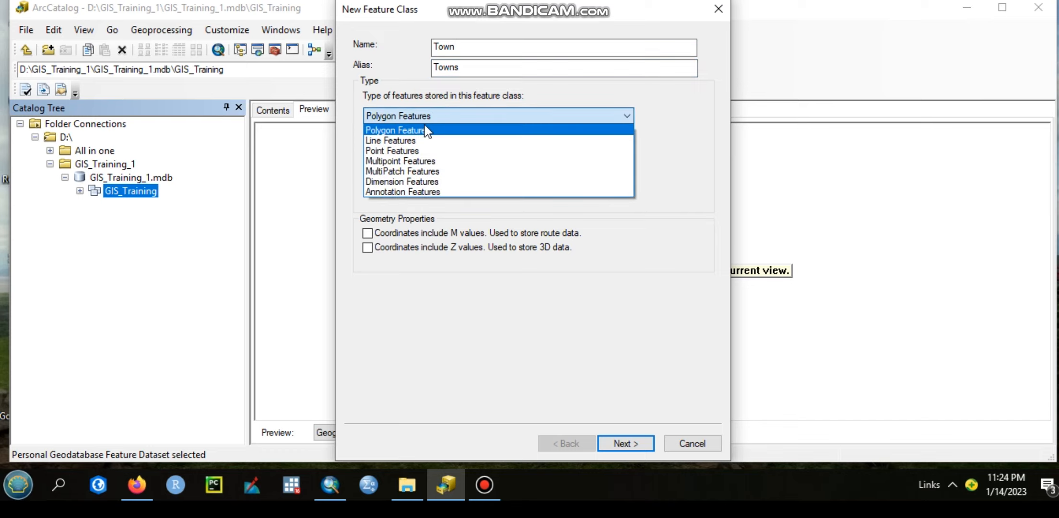
pyautogui.click(407, 151)
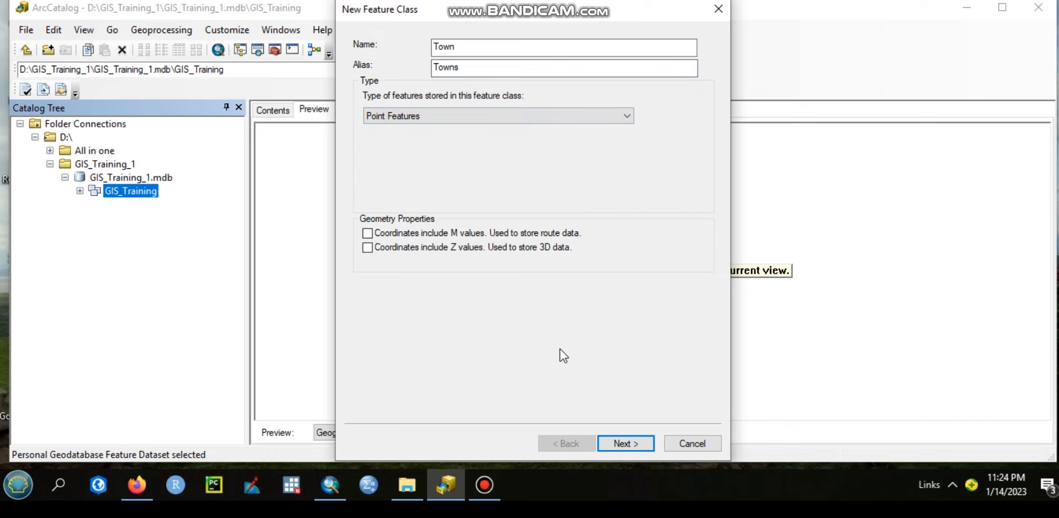
pyautogui.click(615, 441)
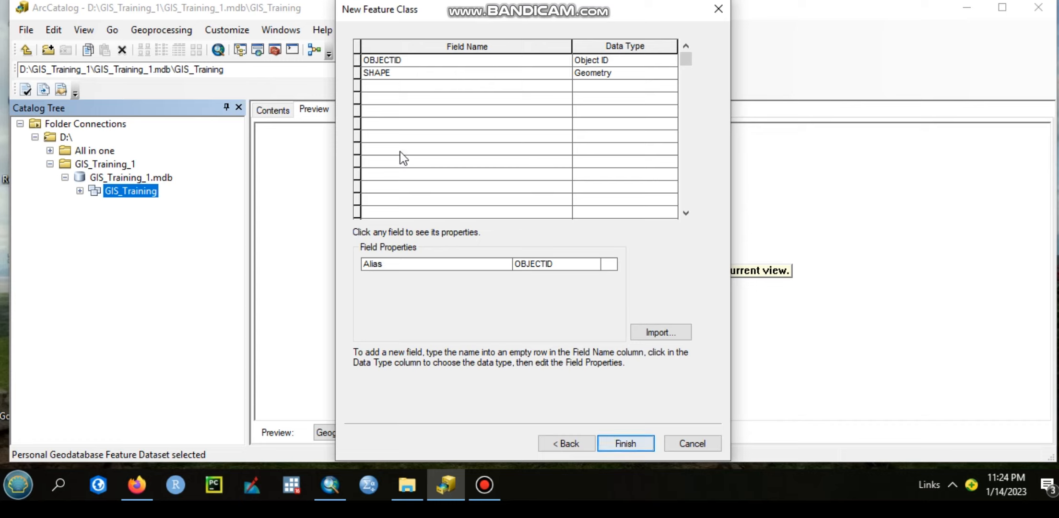
# Add a Text field called Name and a Double field called Area to the new feature class
pyautogui.click(455, 85)
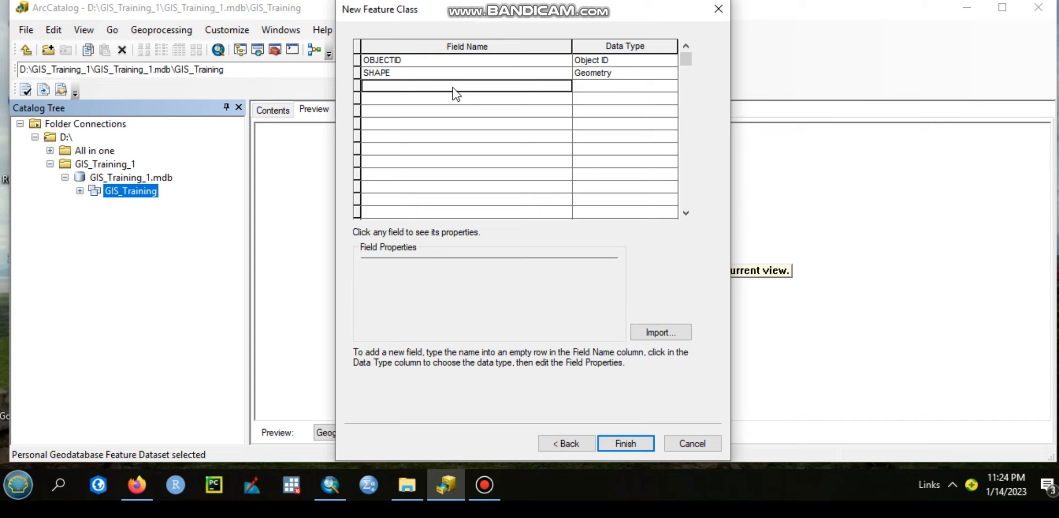
pyautogui.write('Name')
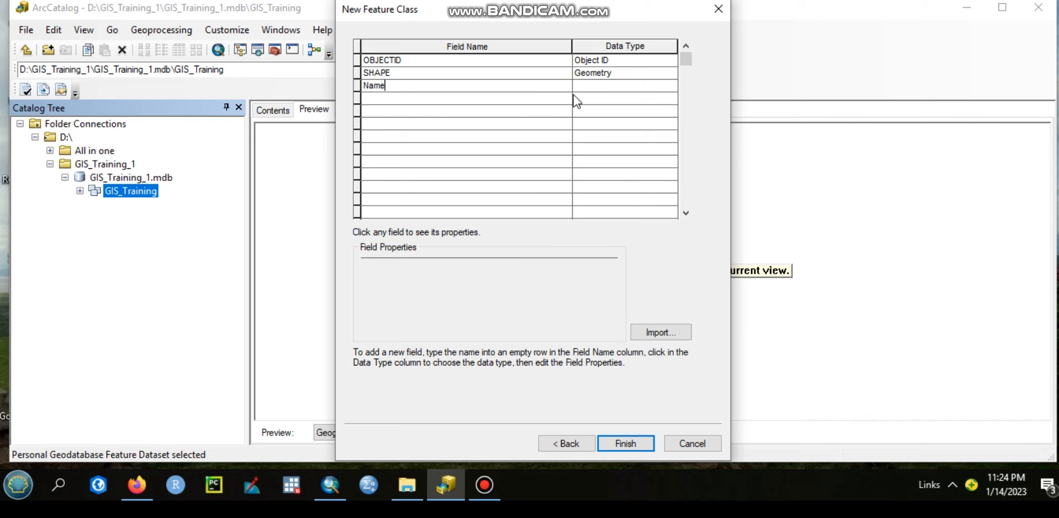
pyautogui.click(605, 88)
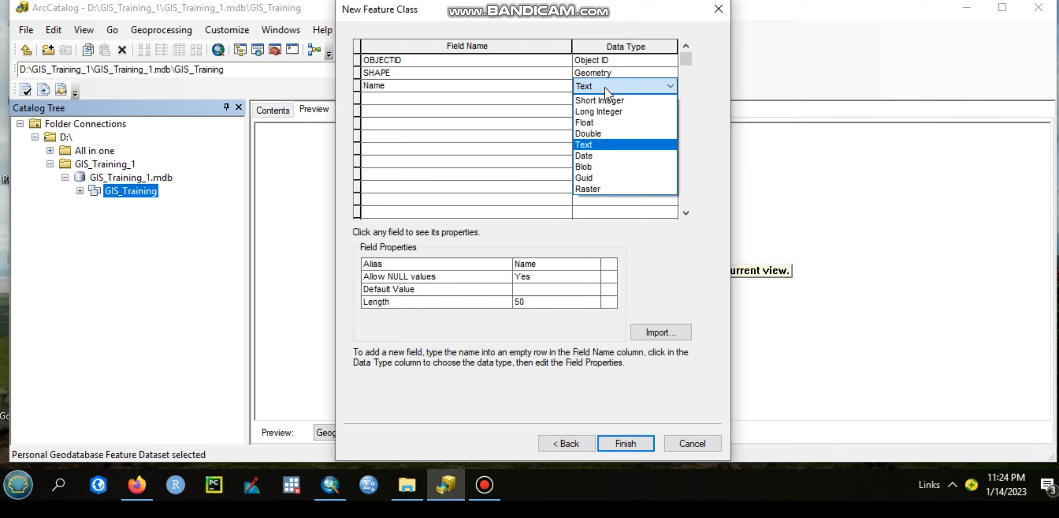
pyautogui.click(595, 145)
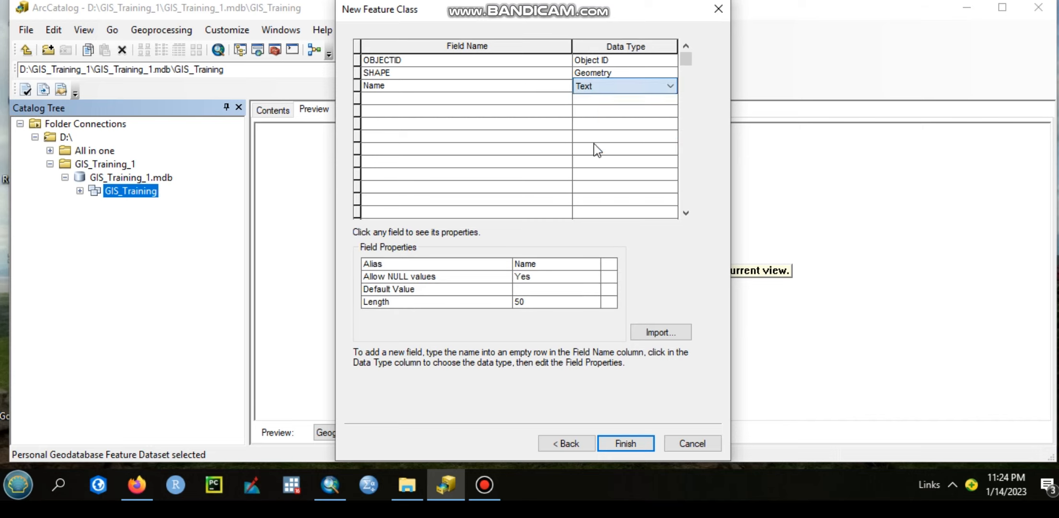
pyautogui.click(411, 95)
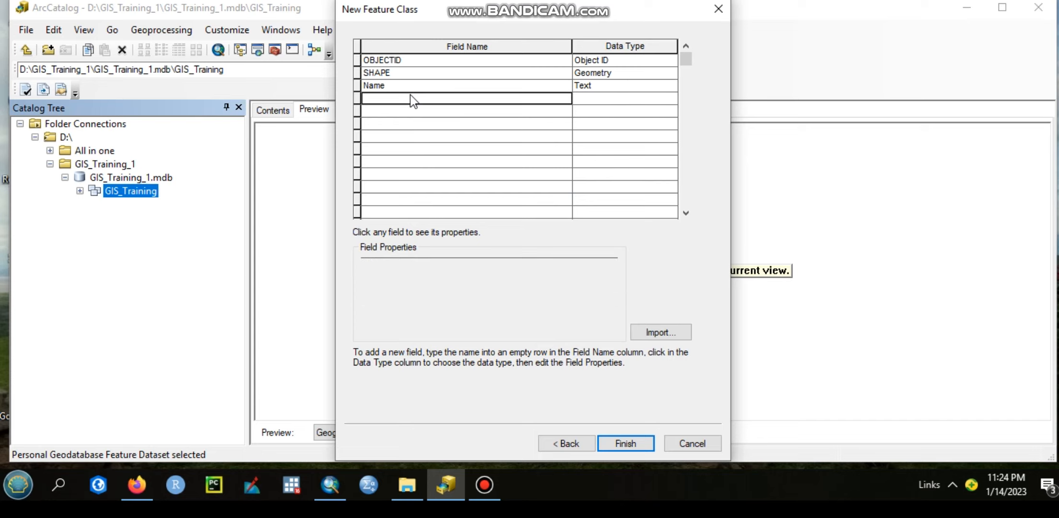
pyautogui.write('Area')
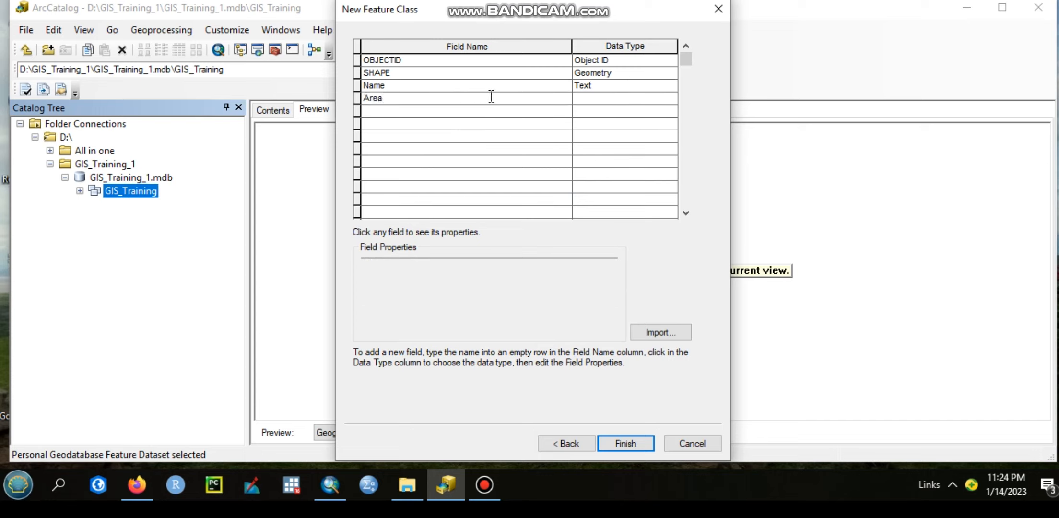
pyautogui.click(594, 100)
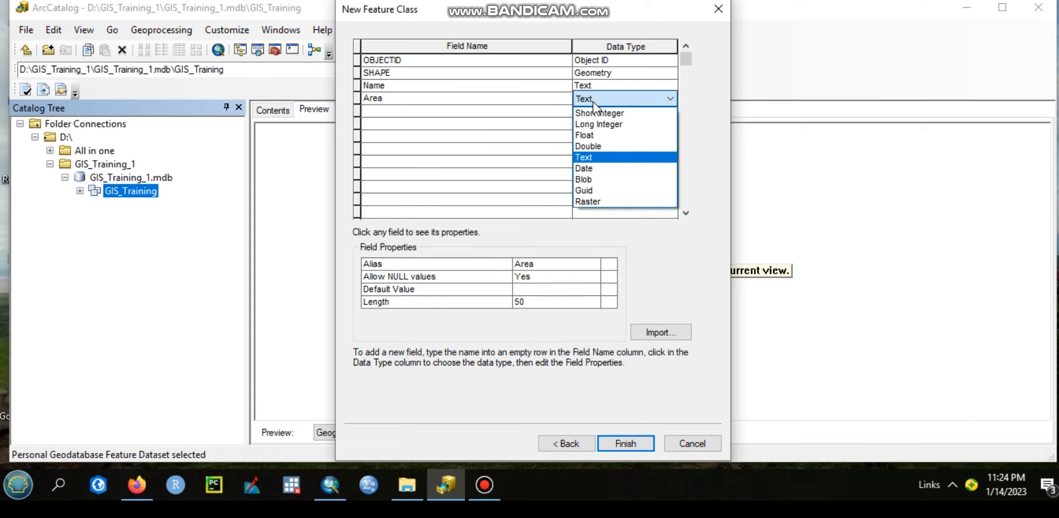
pyautogui.click(605, 147)
# Add a Short Integer field called Population and finish creating the feature class
pyautogui.click(418, 112)
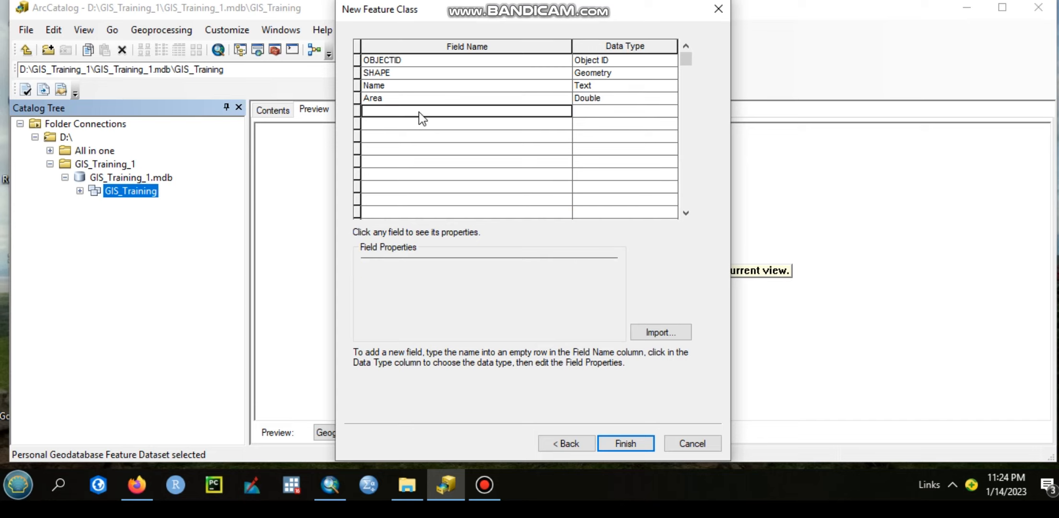
pyautogui.write('Po')
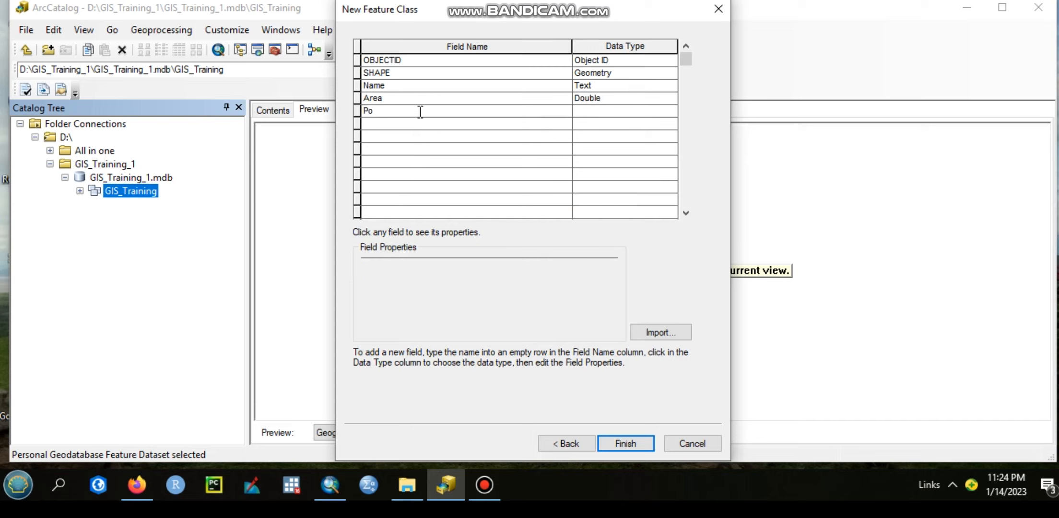
pyautogui.write('pulation')
pyautogui.click(630, 111)
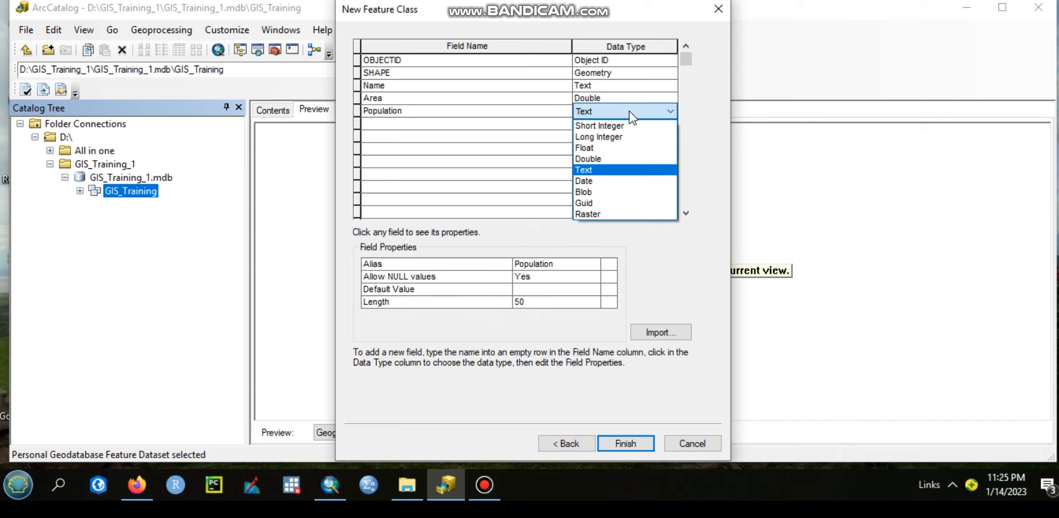
pyautogui.click(600, 125)
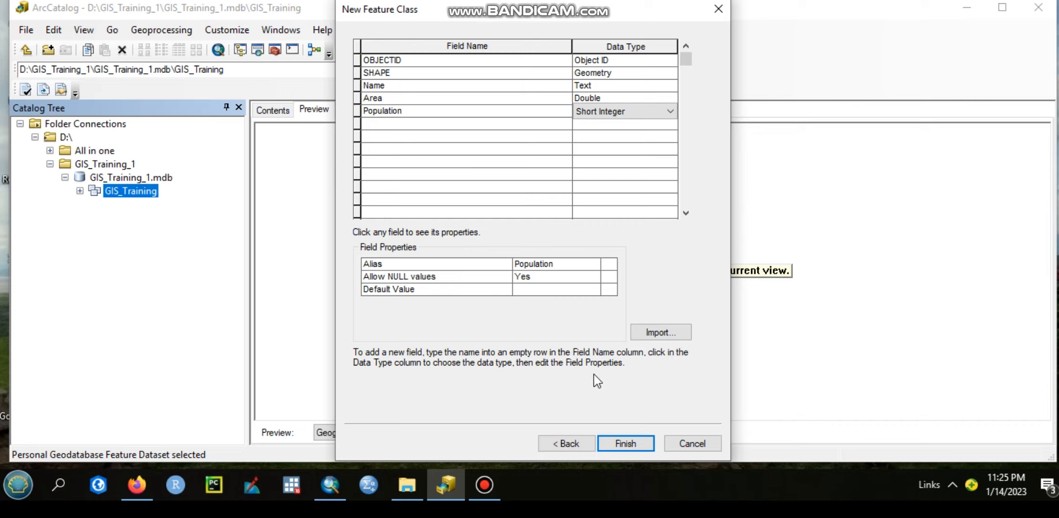
pyautogui.click(640, 444)
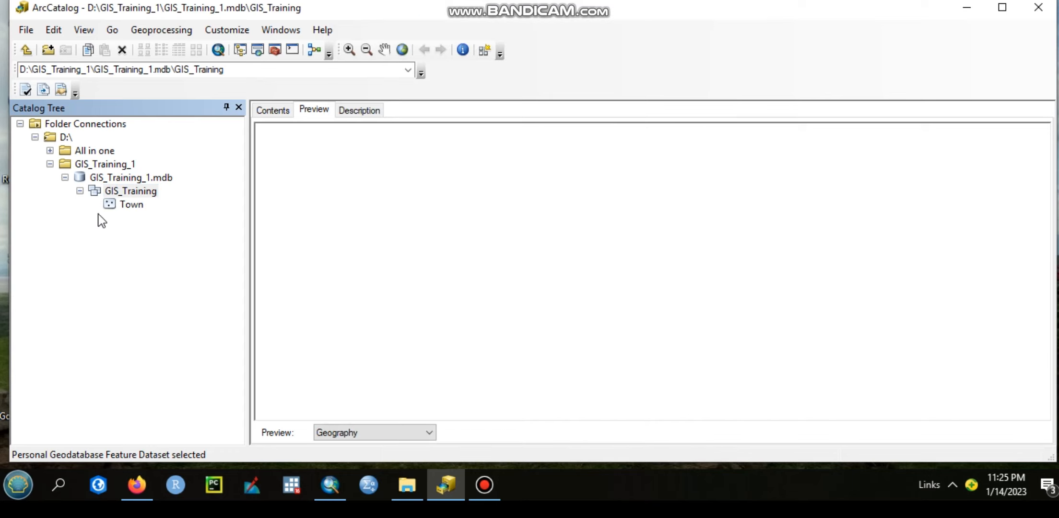
pyautogui.rightClick(128, 193)
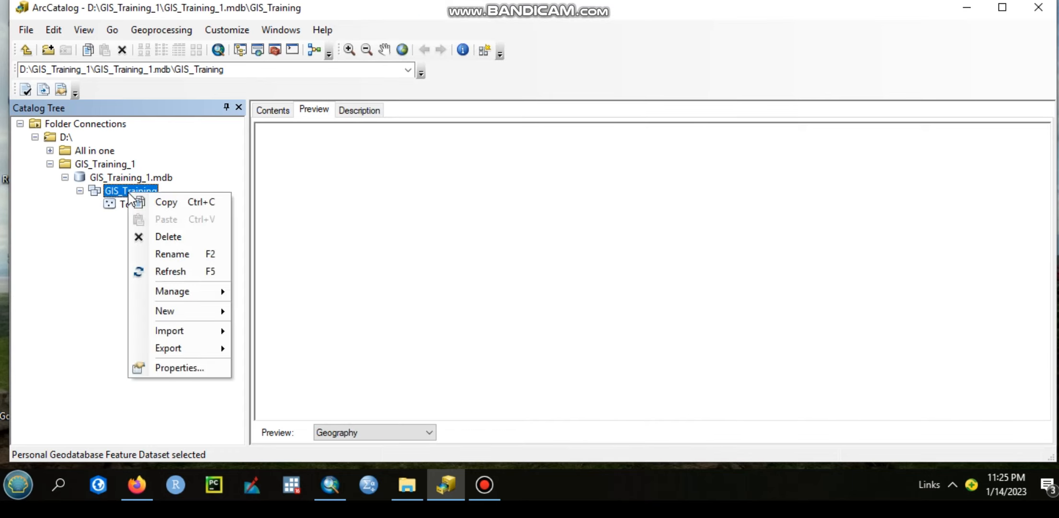
pyautogui.moveTo(192, 311)
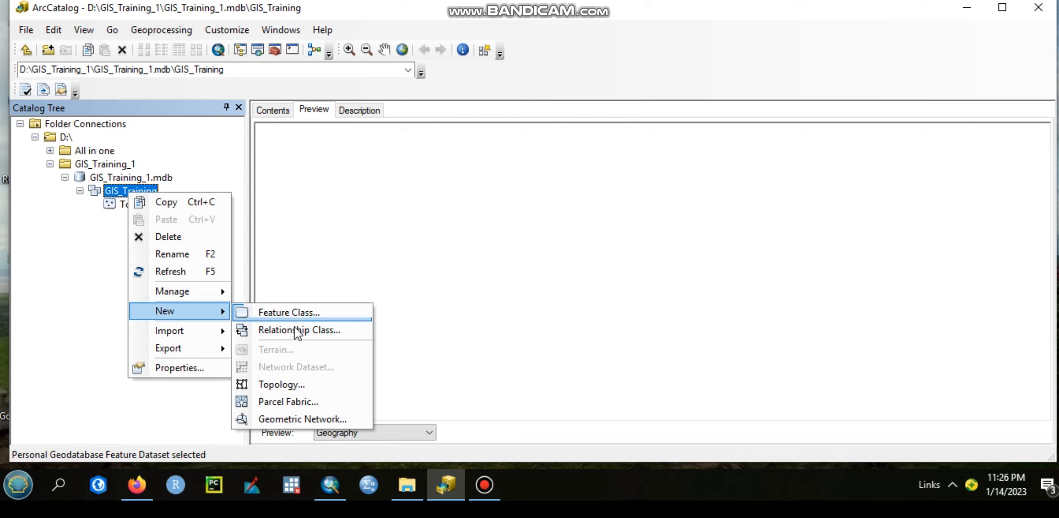
pyautogui.moveTo(204, 337)
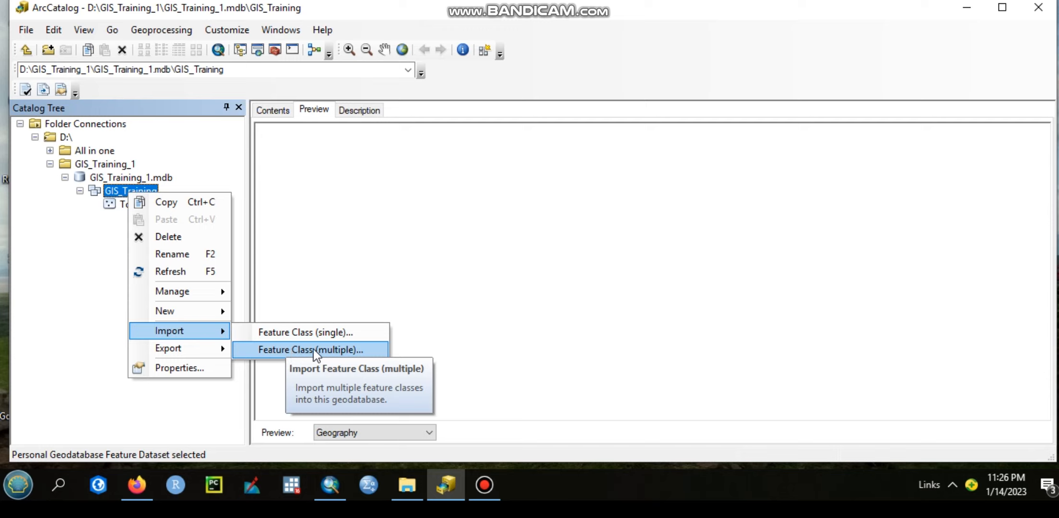
pyautogui.click(70, 301)
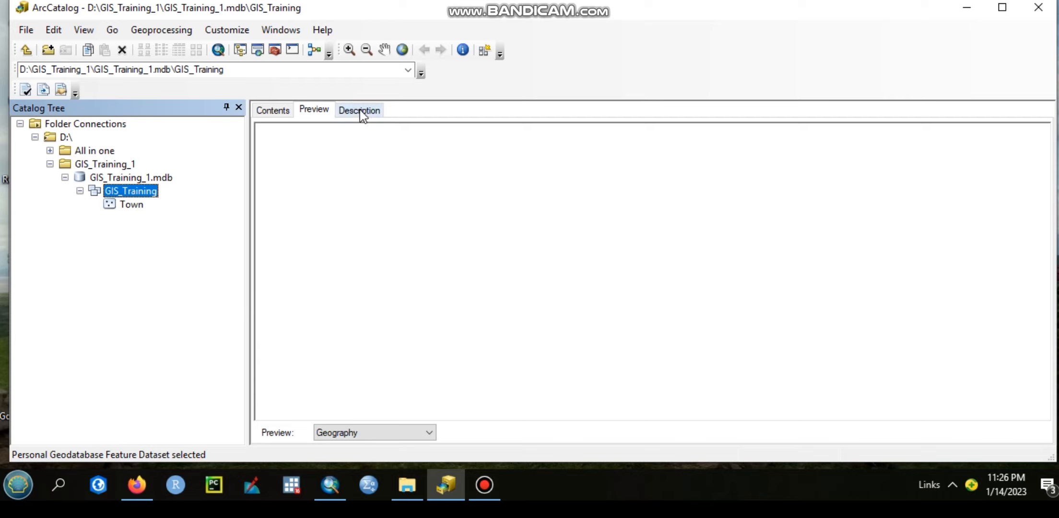
# Examine the GIS_Training dataset's contents and its table preview, and return the preview to Geography
pyautogui.click(282, 110)
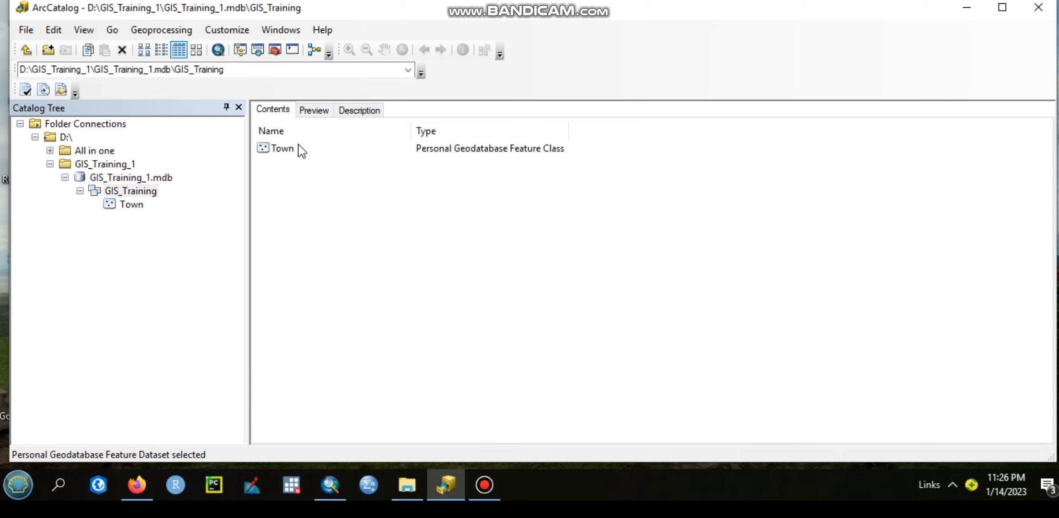
pyautogui.click(320, 113)
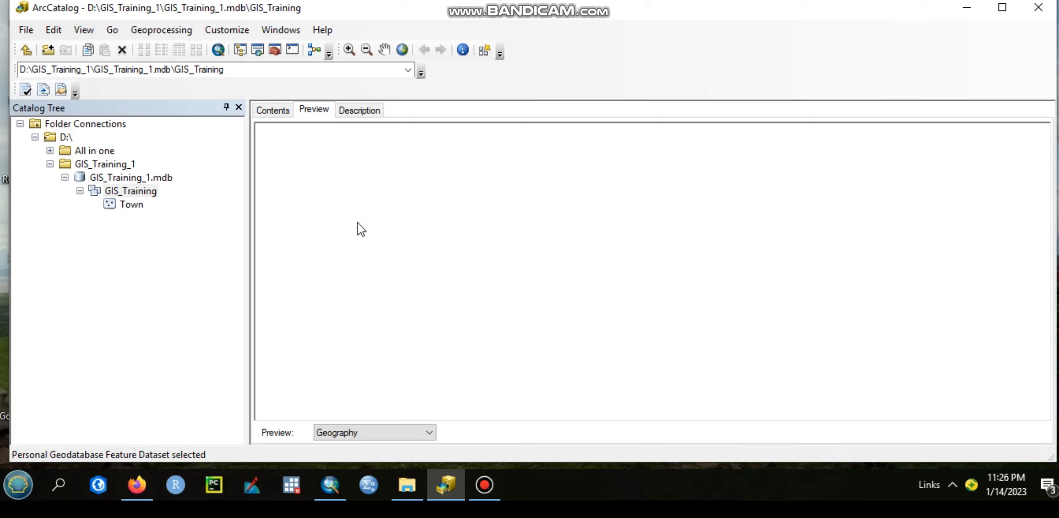
pyautogui.click(432, 433)
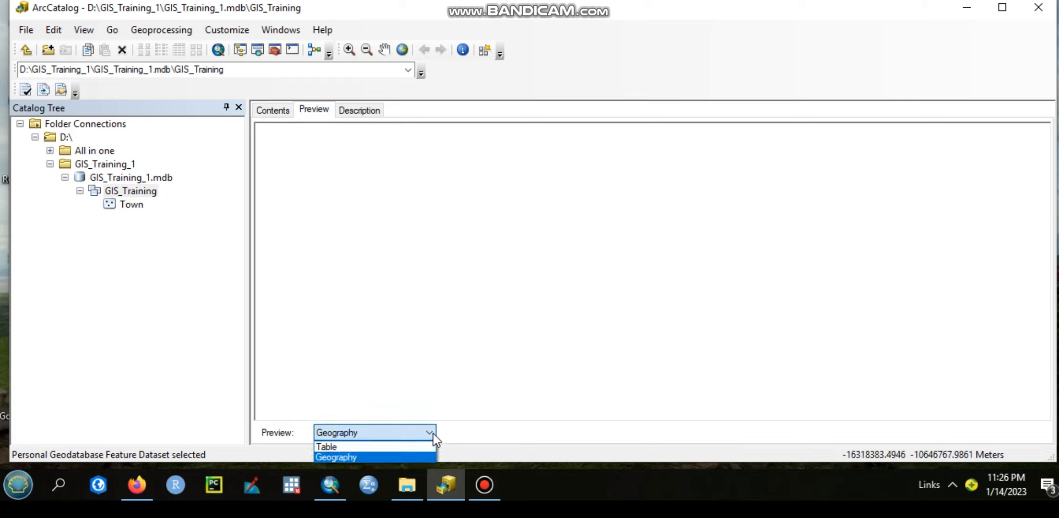
pyautogui.click(367, 446)
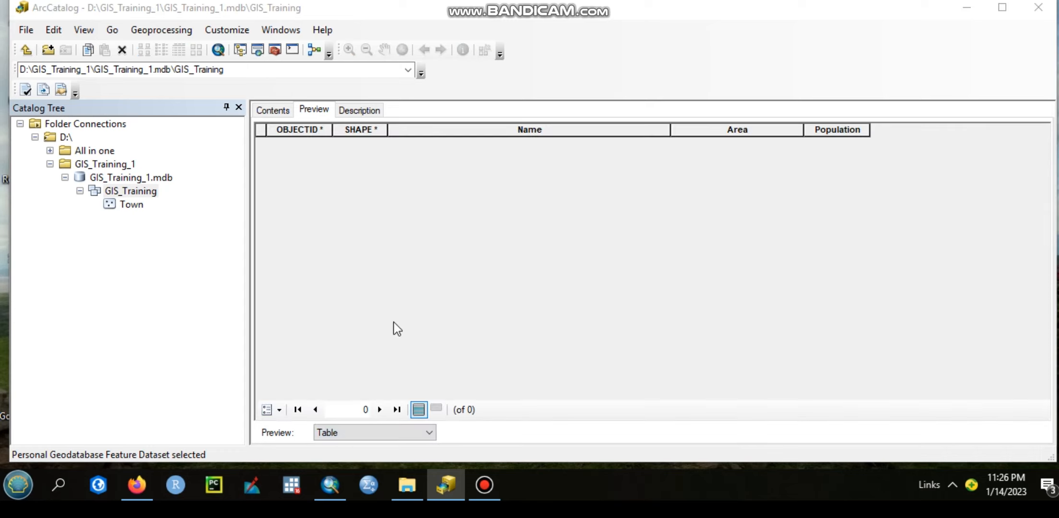
pyautogui.click(436, 292)
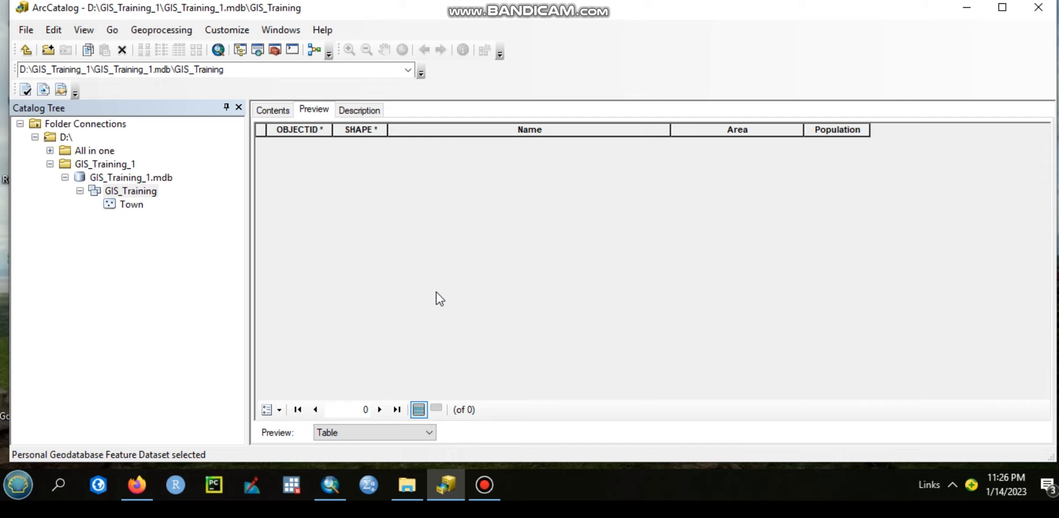
pyautogui.click(369, 432)
pyautogui.click(356, 455)
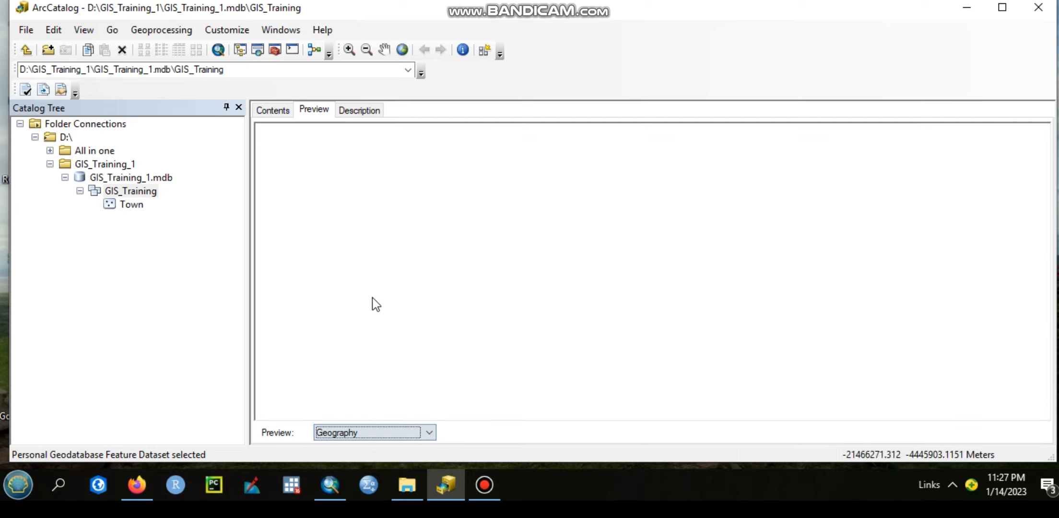